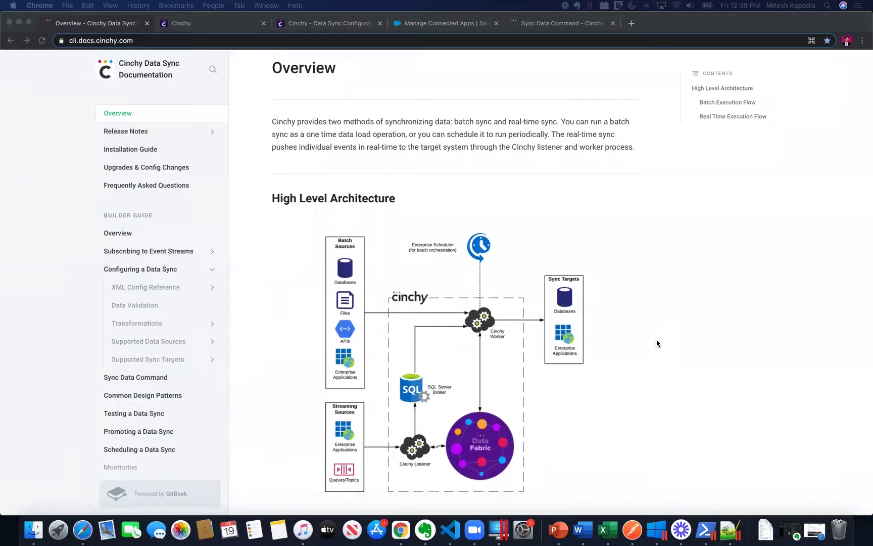
Scroll through the data sync overview, then switch to the Cinchy My Network launcher.
scroll(656, 340, down, 1)
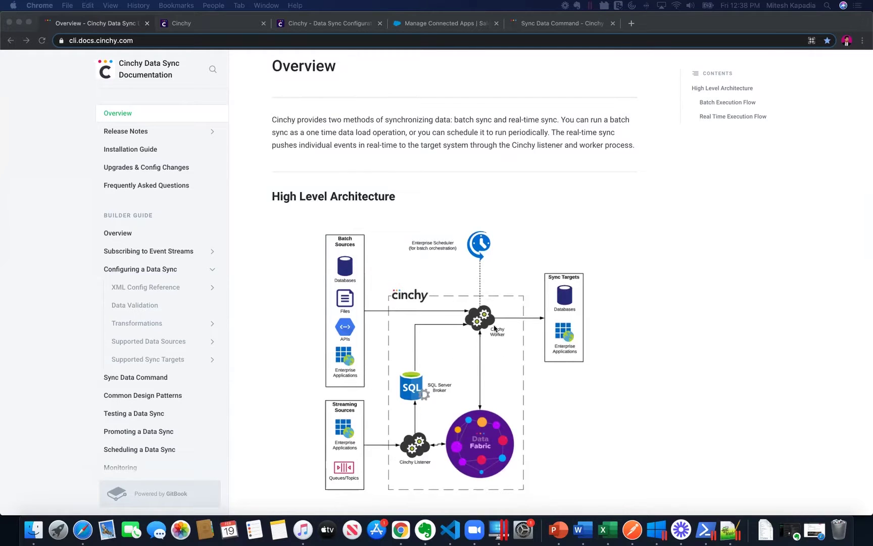
click(207, 28)
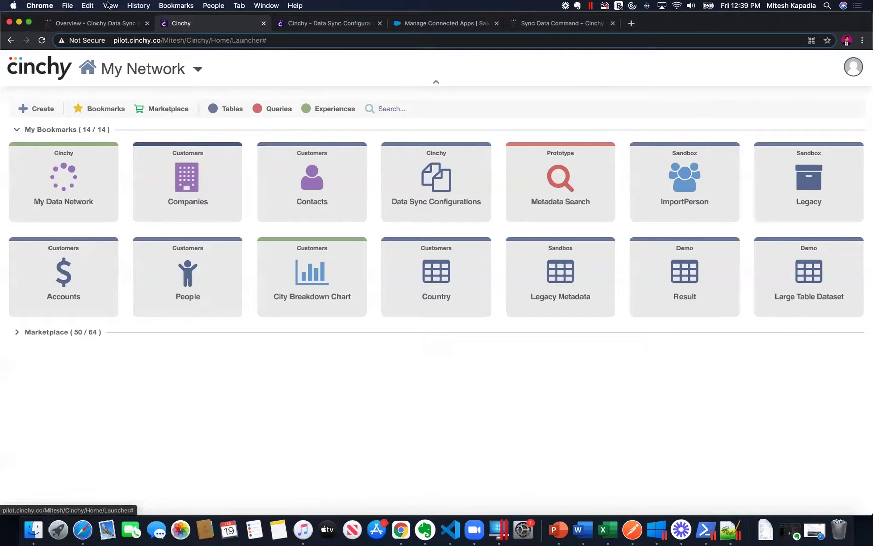
Open the Companies and Contacts tables from the launcher in new browser tabs.
click(111, 27)
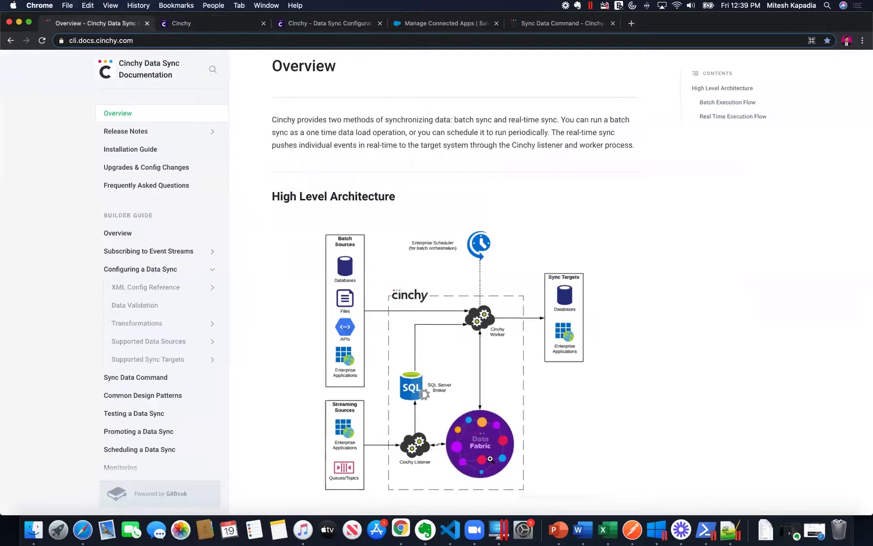
click(237, 23)
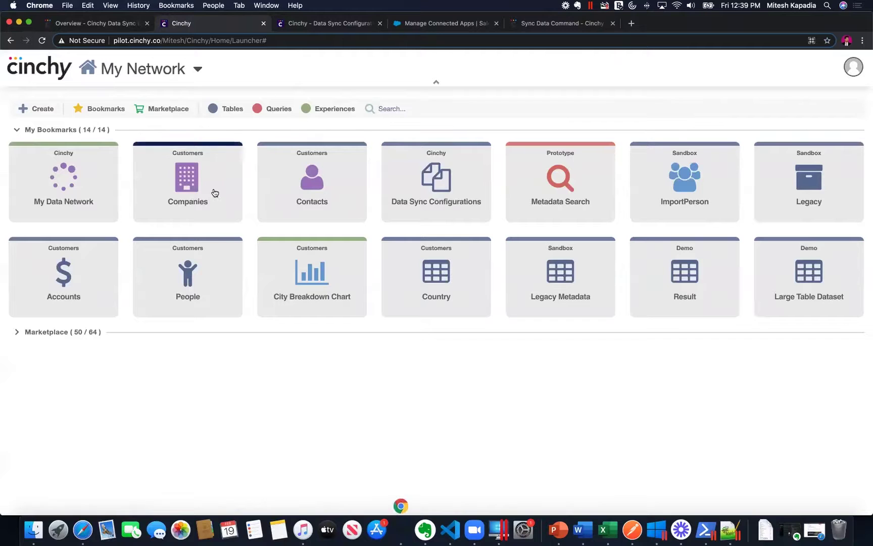
right_click(207, 180)
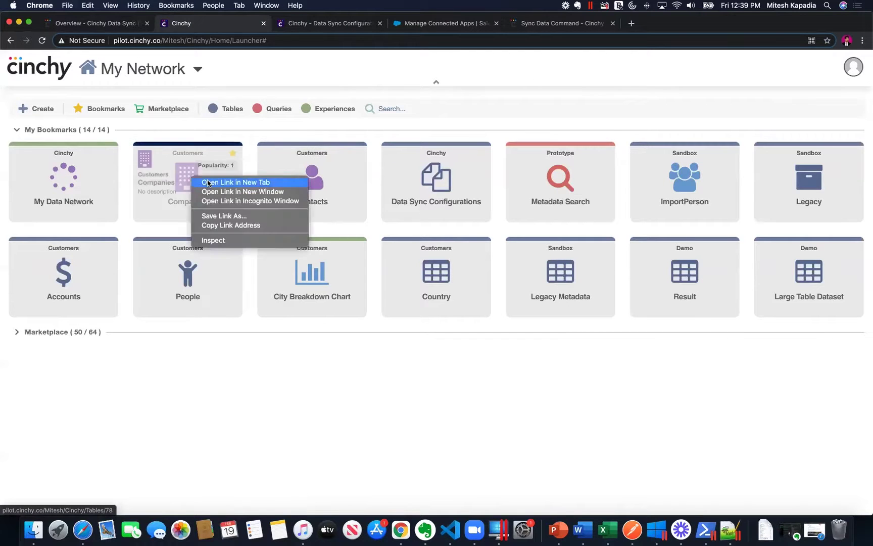
click(207, 182)
right_click(302, 202)
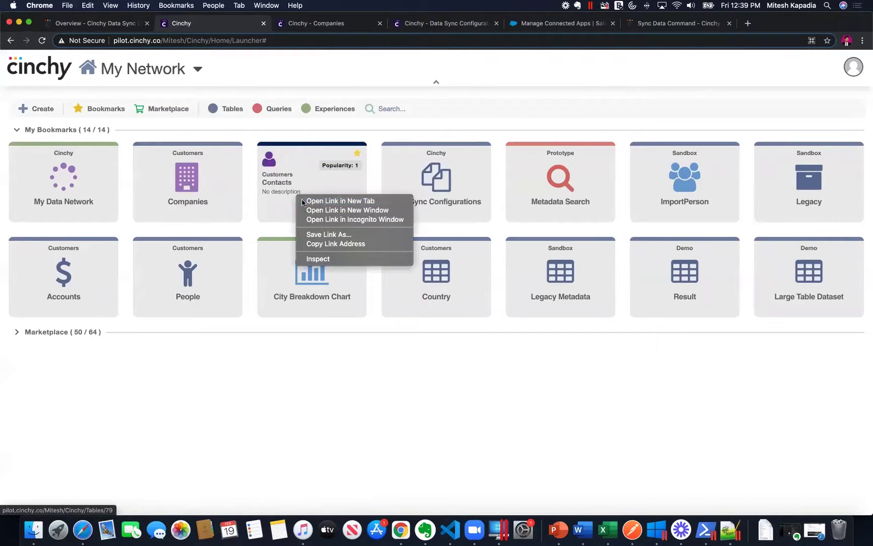
click(304, 201)
Check that both Companies and Contacts tables are empty, then return to the launcher.
click(309, 23)
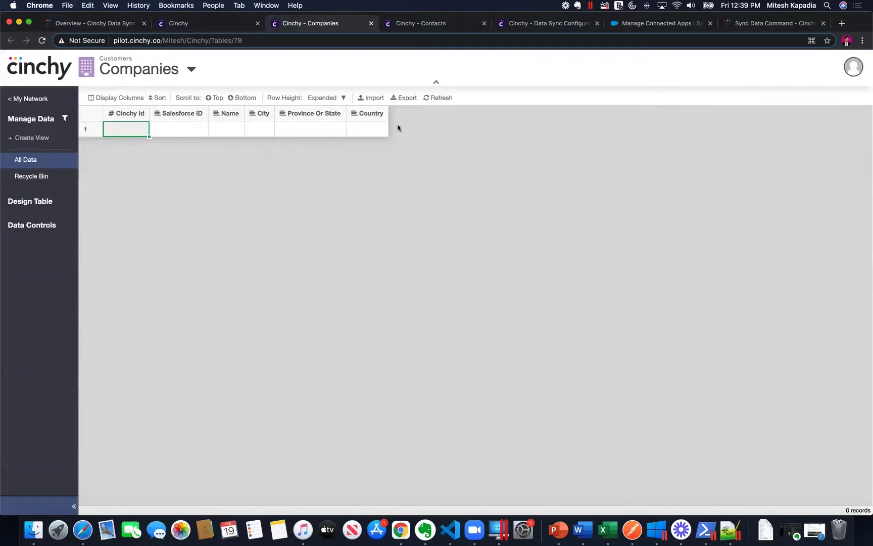
click(412, 25)
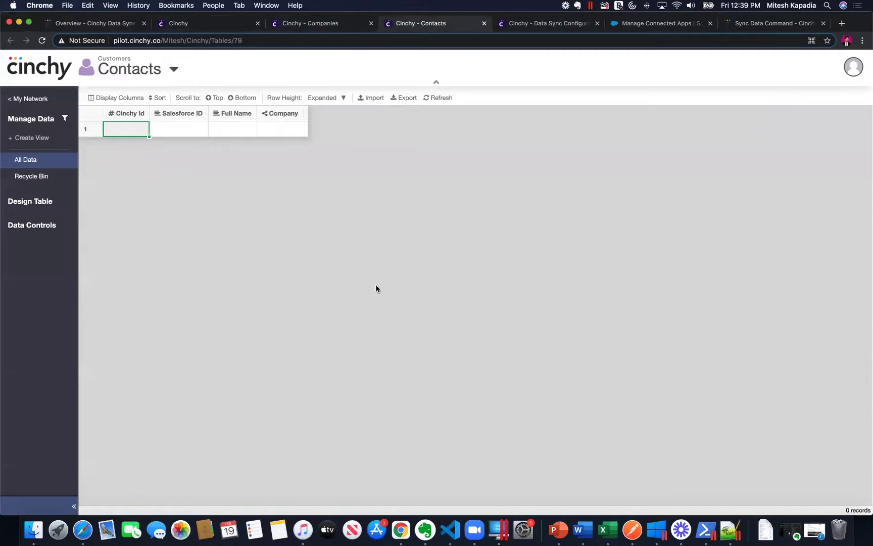
click(313, 23)
click(421, 24)
click(330, 24)
click(223, 24)
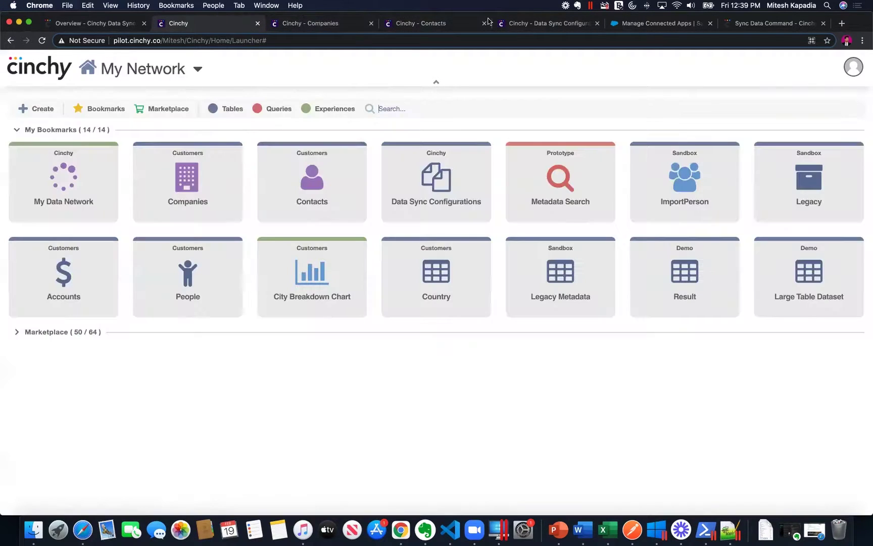
Open the SF Companies and SF Contacts configuration forms in new tabs from Data Sync Configurations.
click(545, 24)
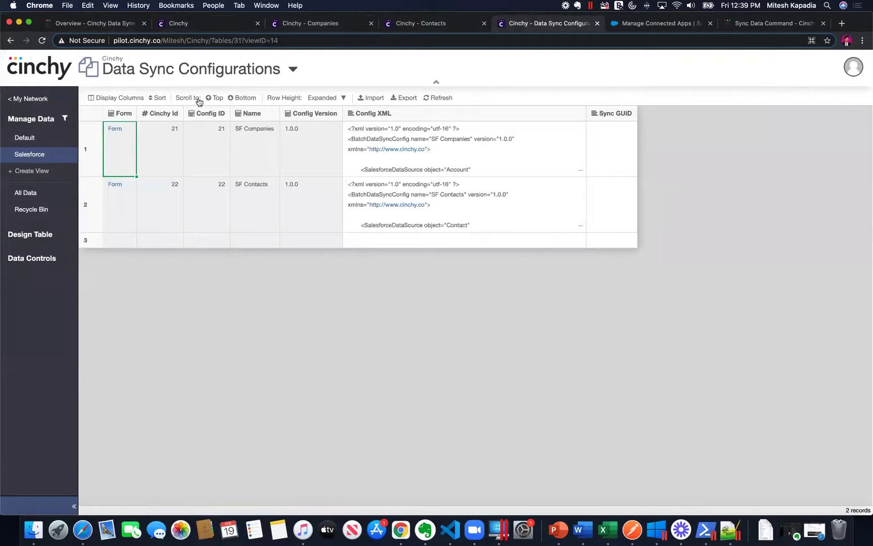
right_click(121, 131)
click(122, 133)
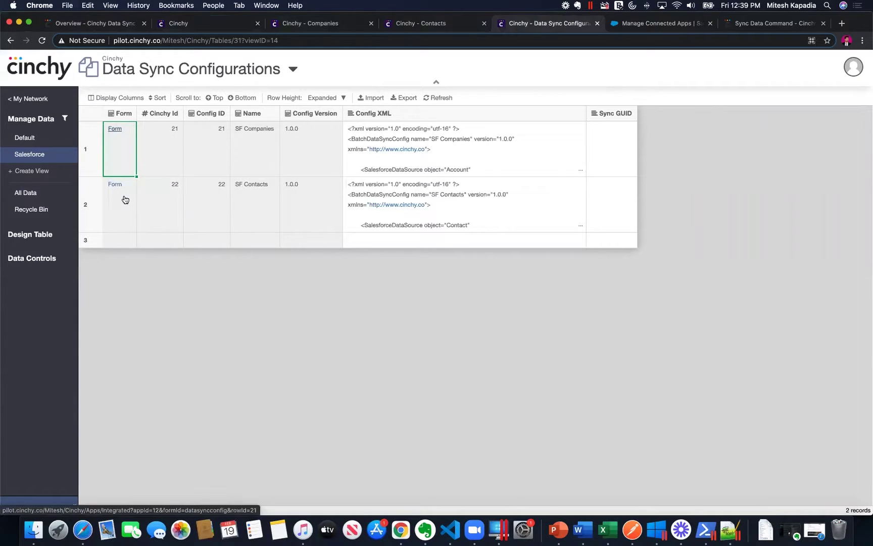
right_click(120, 185)
click(132, 191)
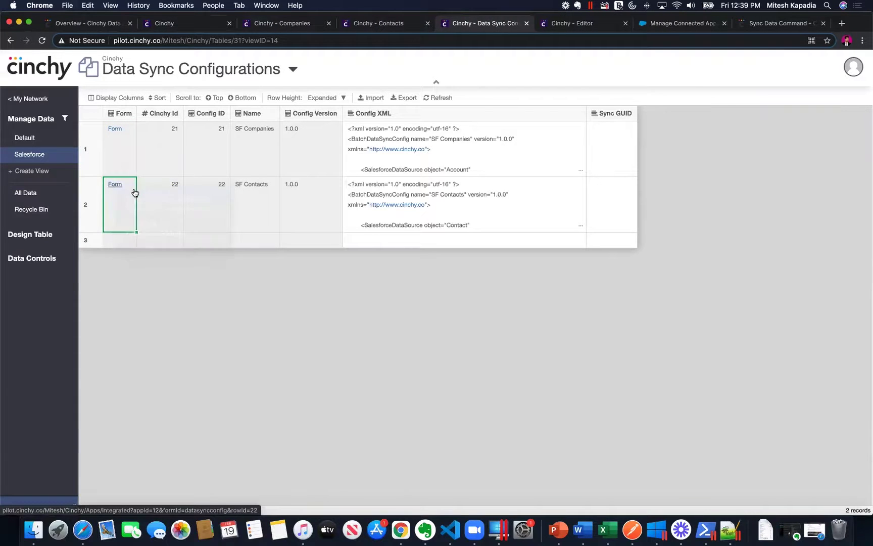
drag(134, 191, 517, 31)
Review the SF Companies XML's Salesforce Account source and client id credentials against the connected app.
key(ctrl+Tab)
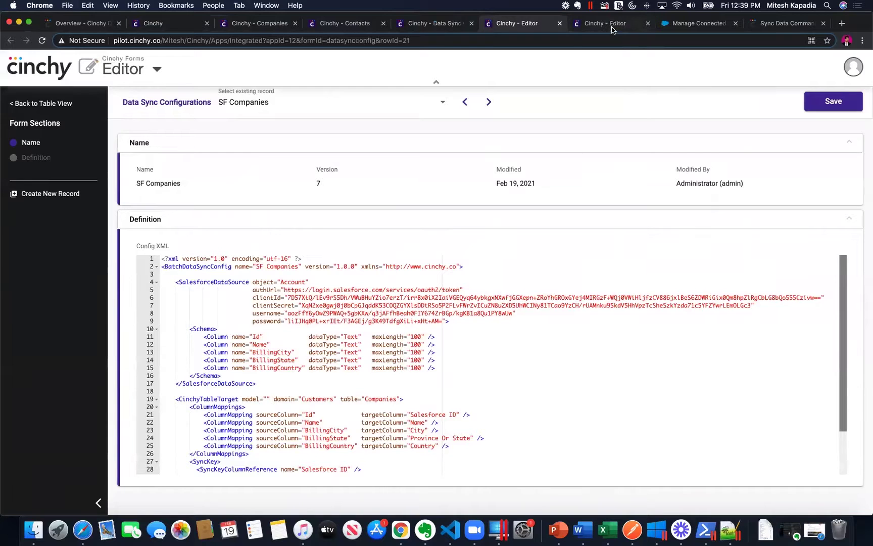
click(626, 28)
click(530, 26)
click(536, 320)
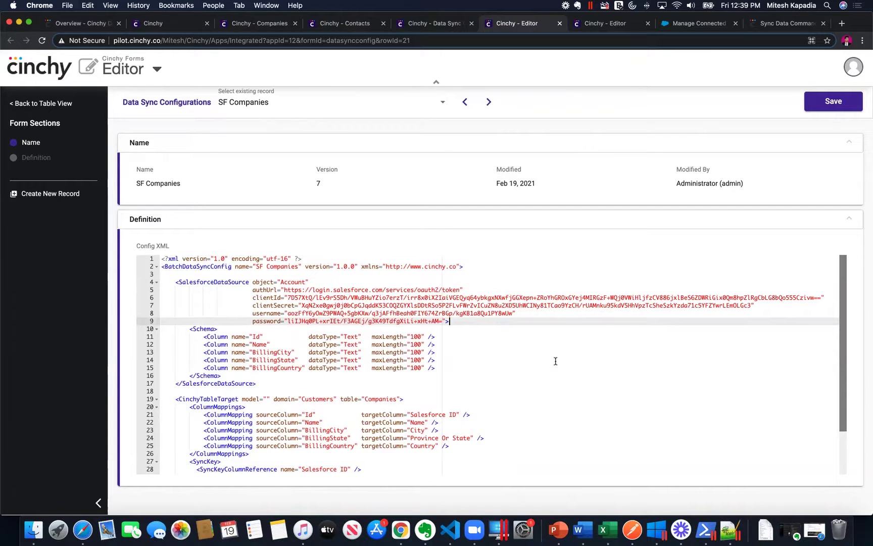
scroll(555, 360, down, 3)
scroll(549, 357, up, 3)
click(295, 283)
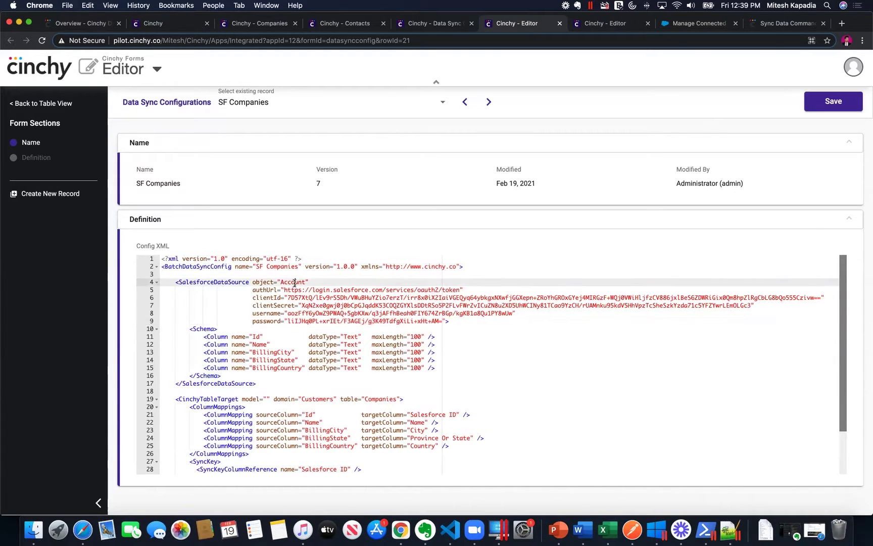
drag(332, 280, 332, 275)
click(333, 297)
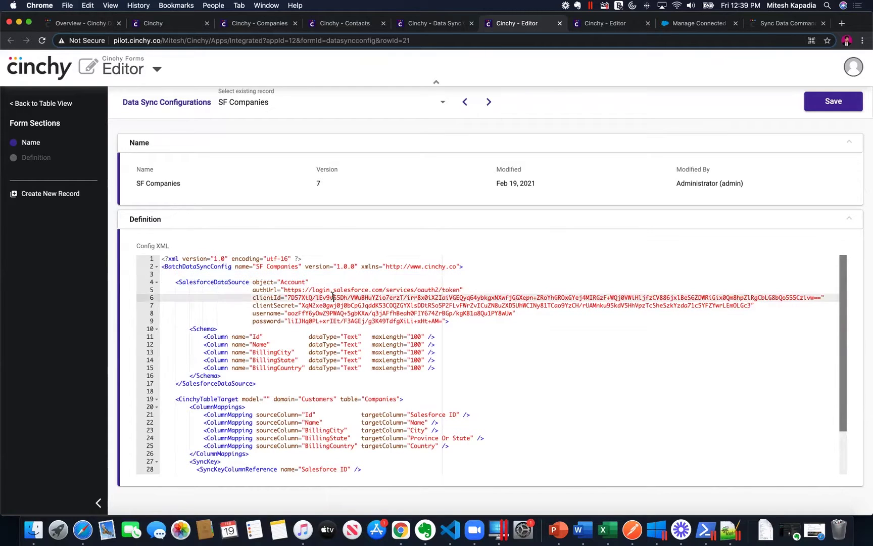
click(690, 25)
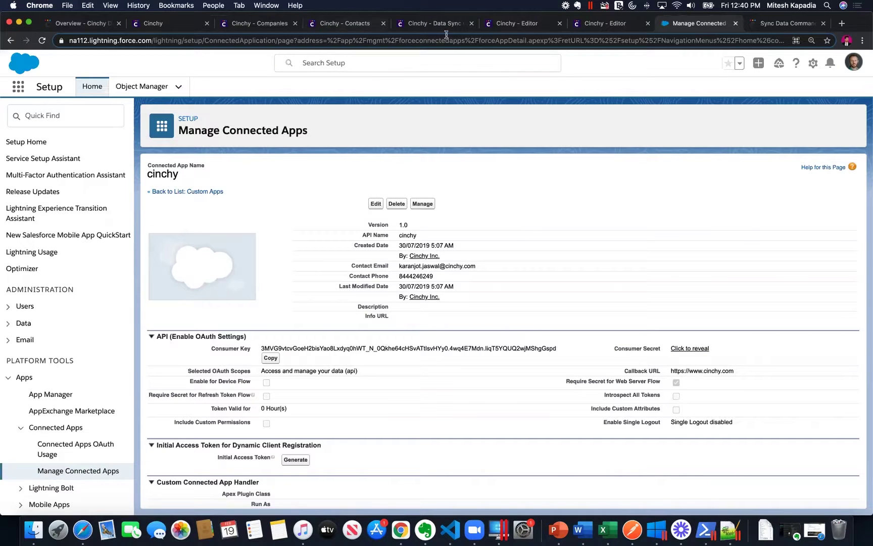
click(518, 23)
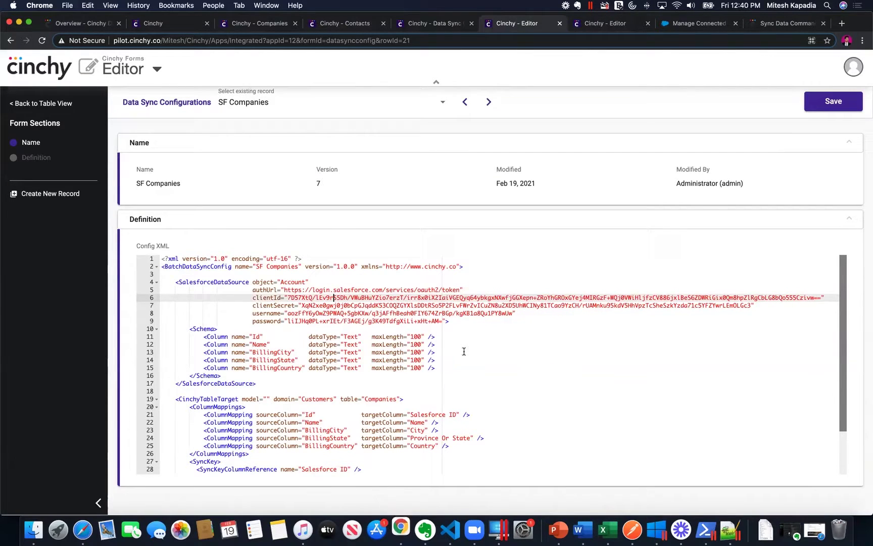
scroll(462, 350, down, 3)
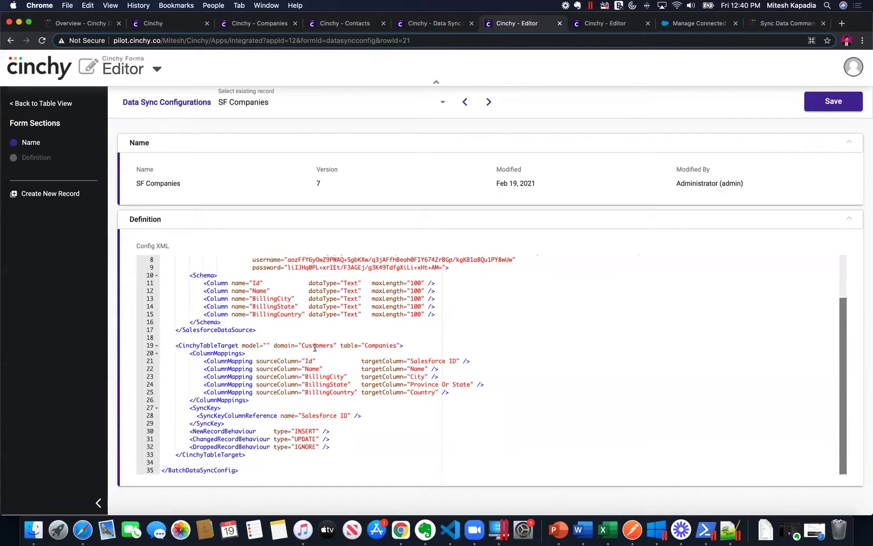
double_click(378, 345)
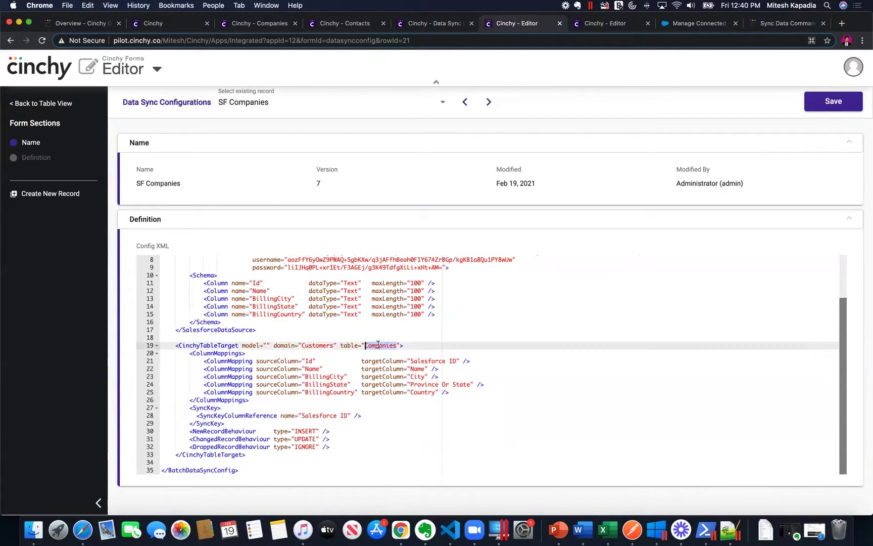
double_click(330, 345)
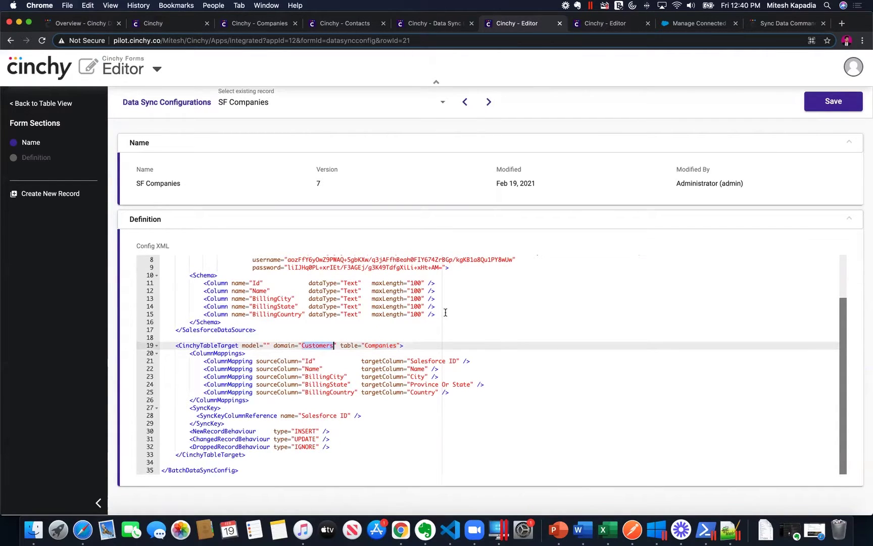
click(248, 26)
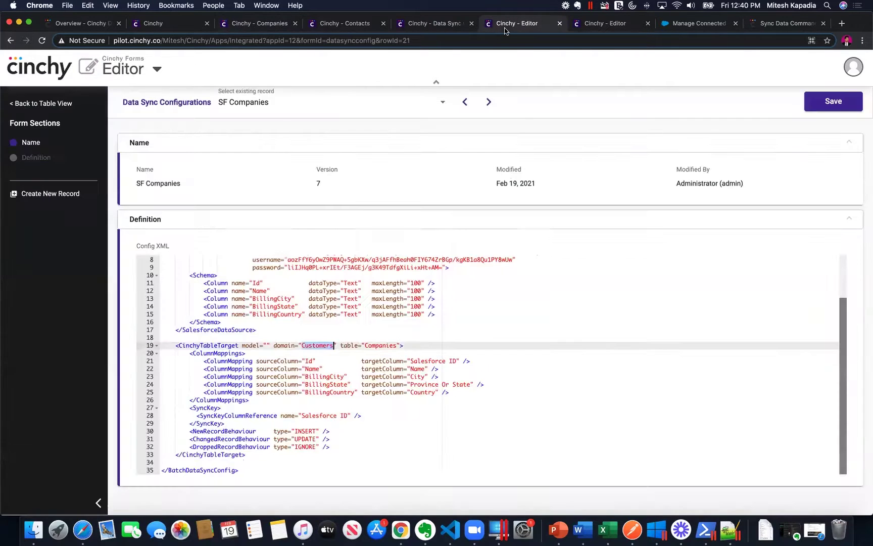
click(505, 26)
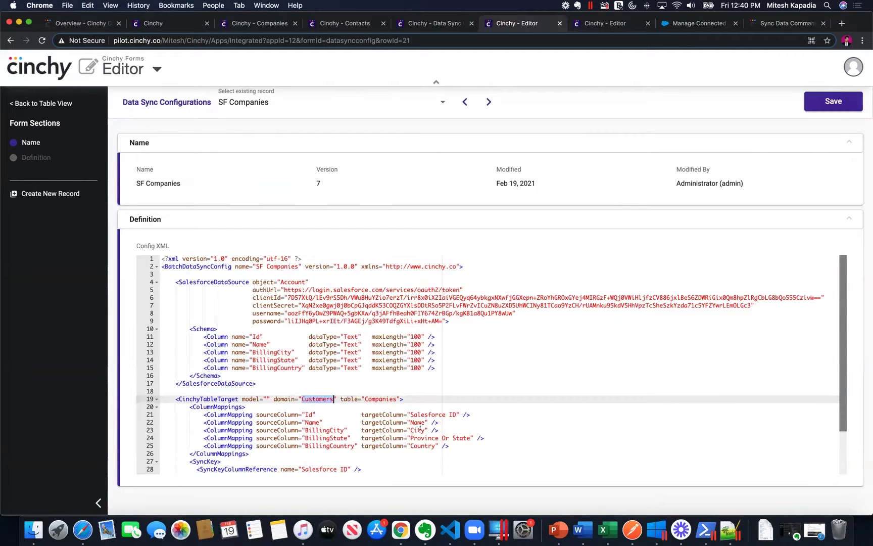
click(257, 338)
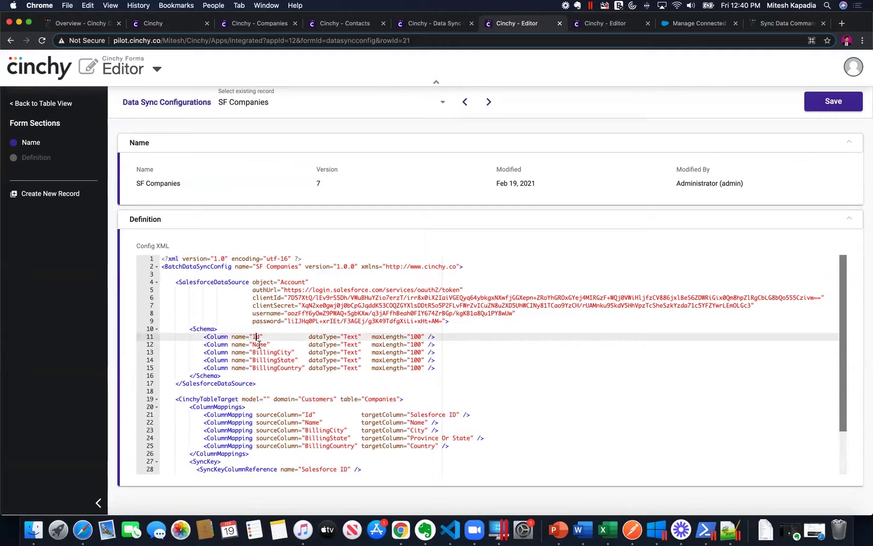
click(260, 345)
click(269, 352)
click(277, 360)
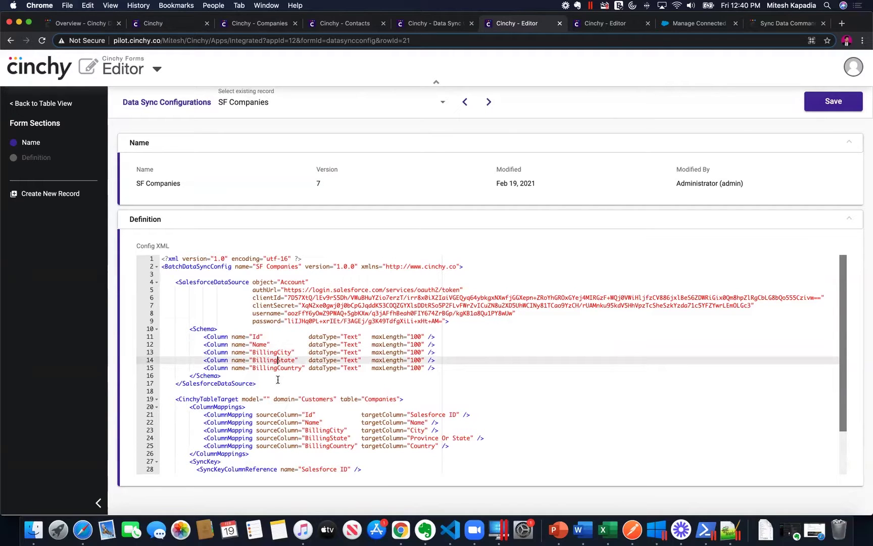
click(277, 368)
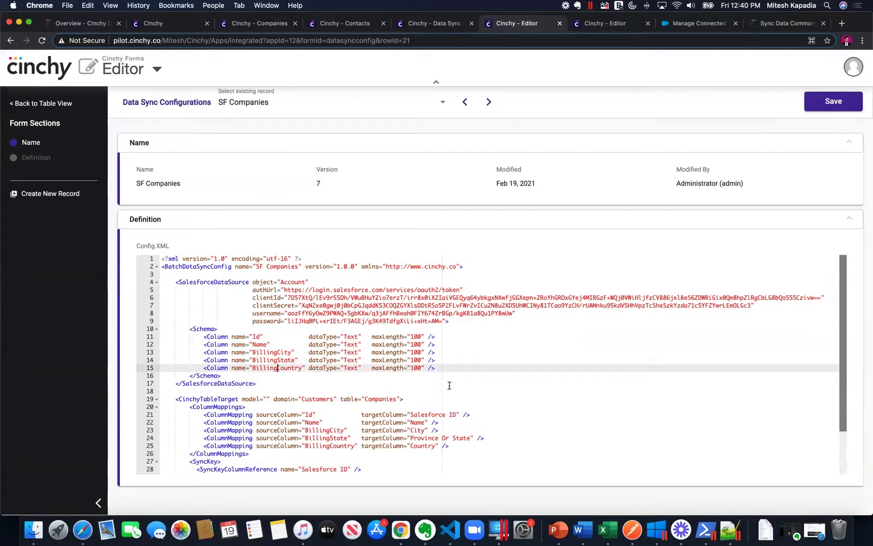
scroll(448, 385, down, 3)
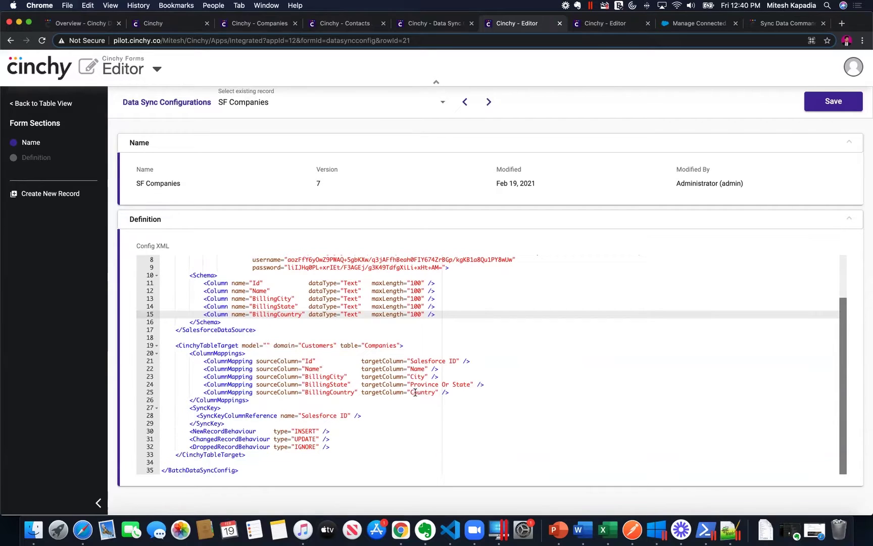
drag(487, 397, 170, 346)
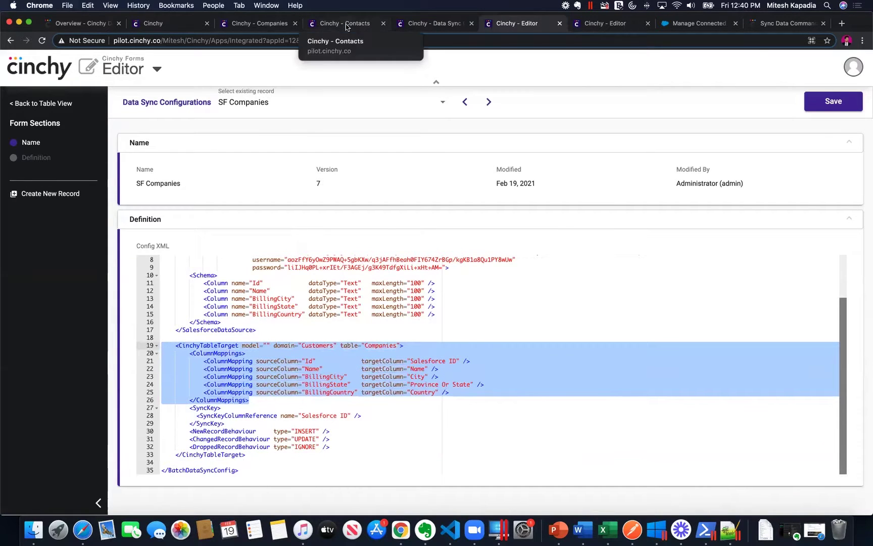
Go over the SF Companies XML's Salesforce ID sync key and new/dropped record behaviour, then view empty Contacts.
click(274, 24)
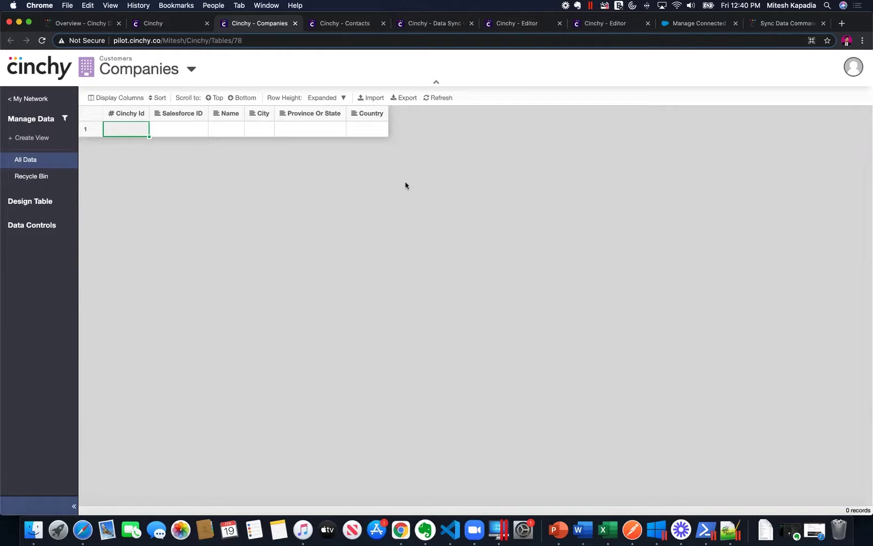
click(445, 24)
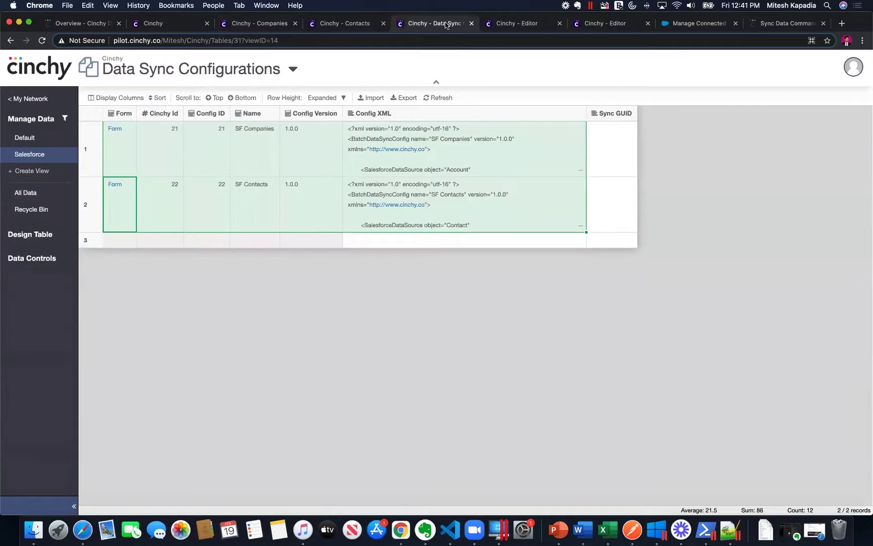
click(508, 25)
click(473, 332)
scroll(338, 329, up, 2)
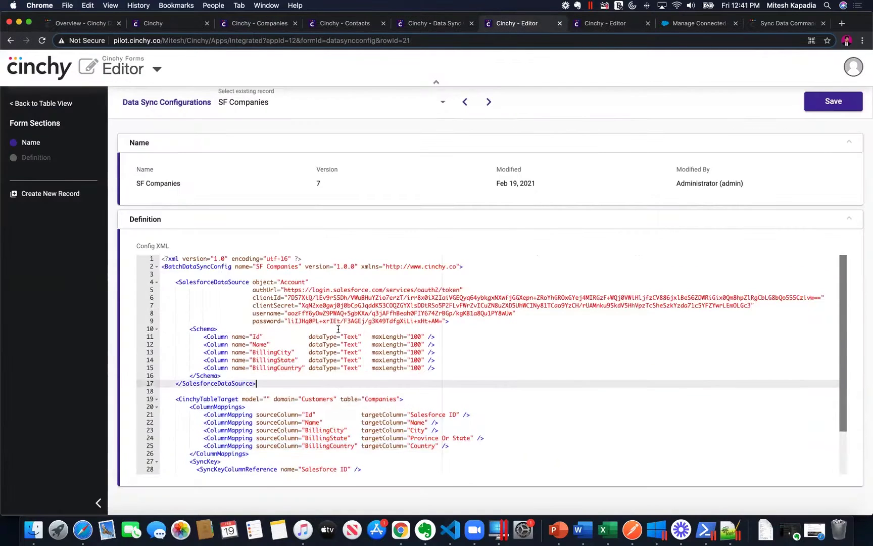
scroll(344, 388, down, 3)
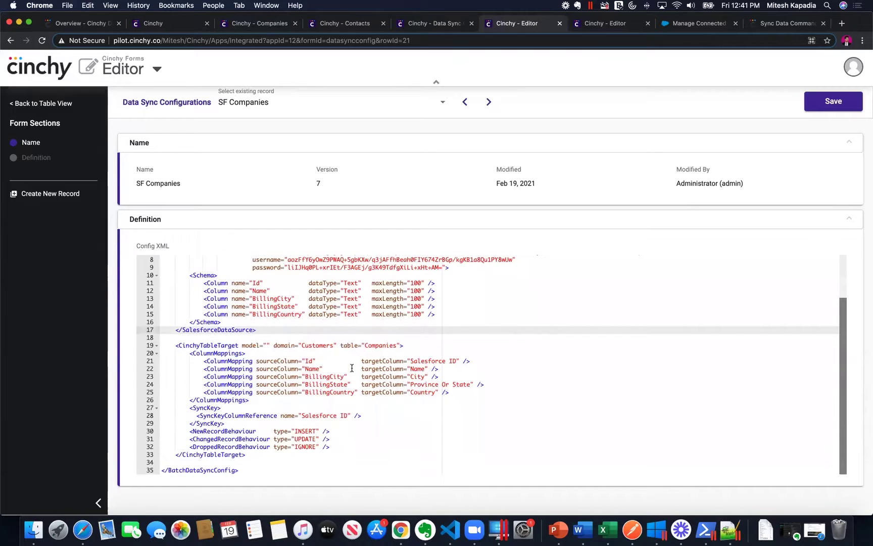
drag(369, 416, 196, 417)
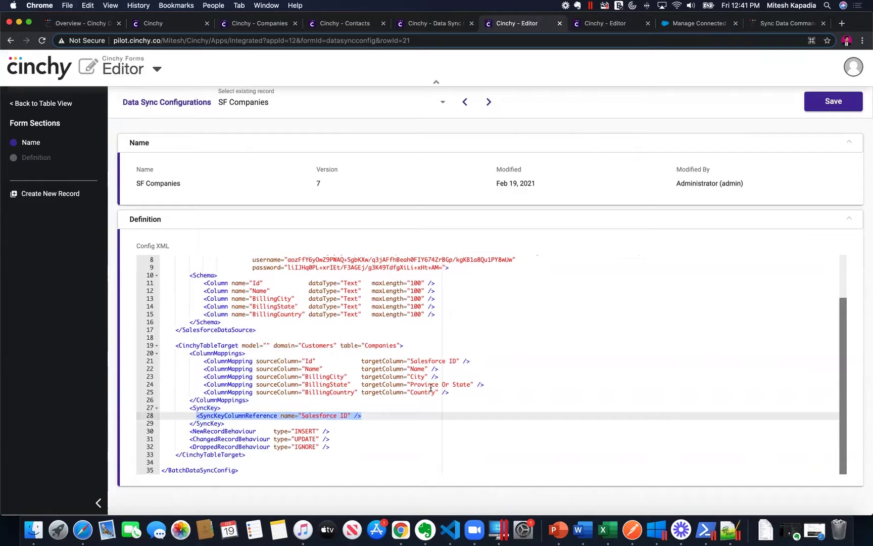
click(340, 431)
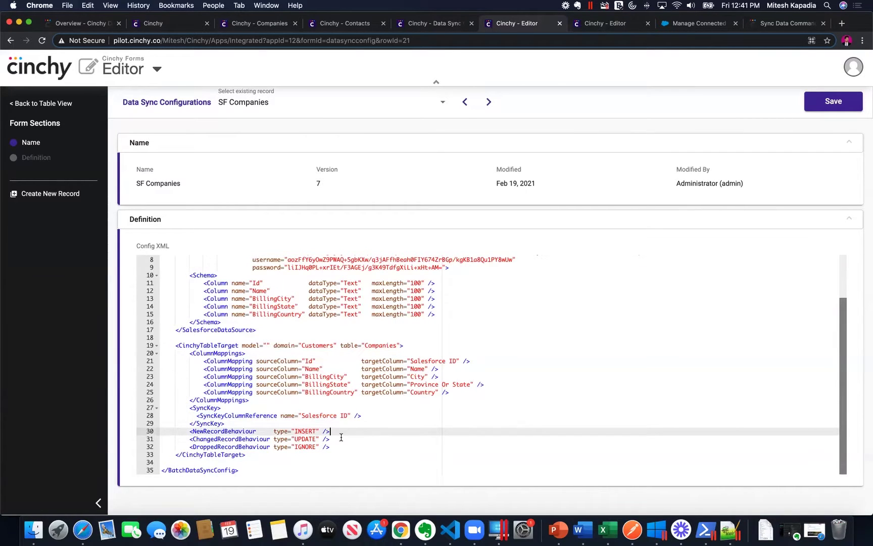
click(349, 447)
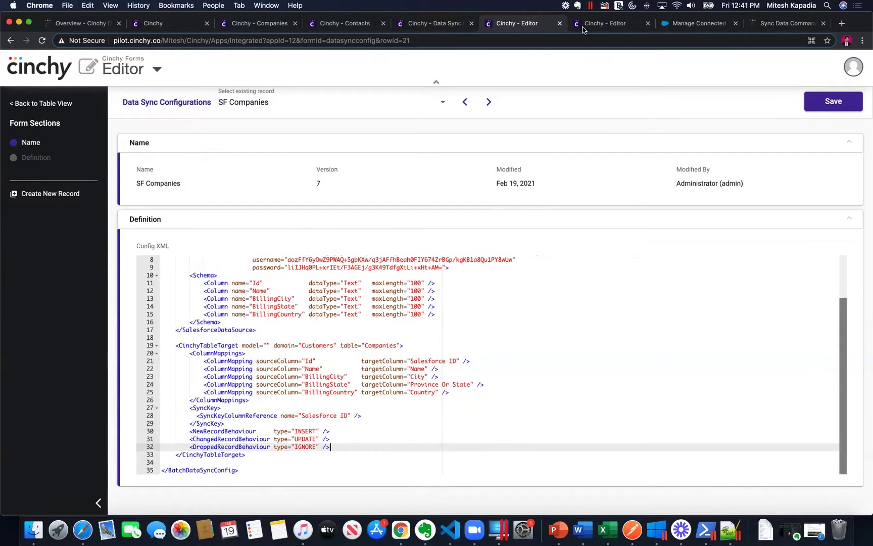
click(352, 25)
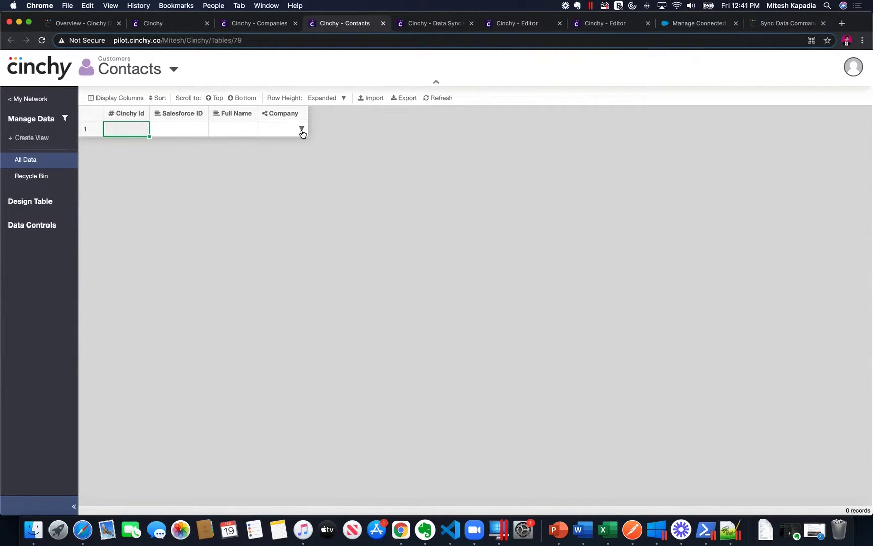
Highlight the SF Contacts config's Contact source object and its Id, FirstName and LastName columns.
click(597, 23)
scroll(468, 347, down, 2)
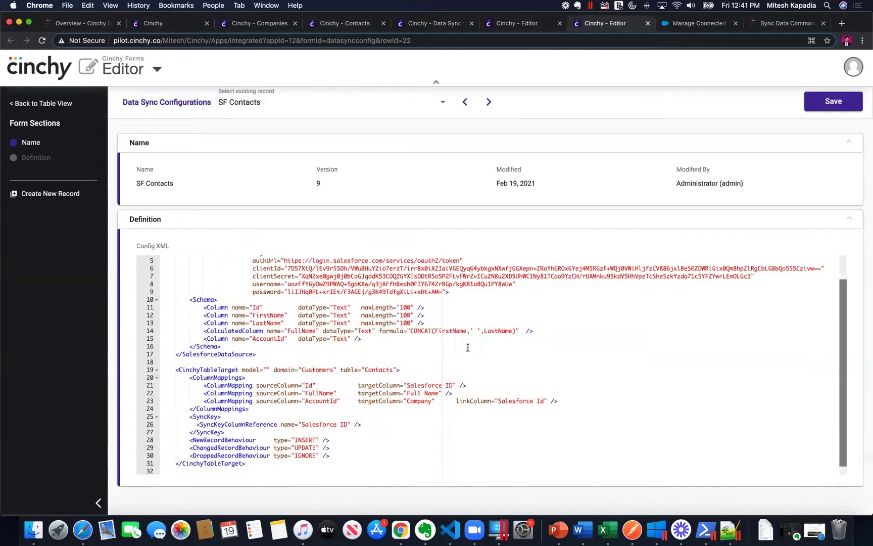
scroll(394, 341, up, 2)
double_click(298, 282)
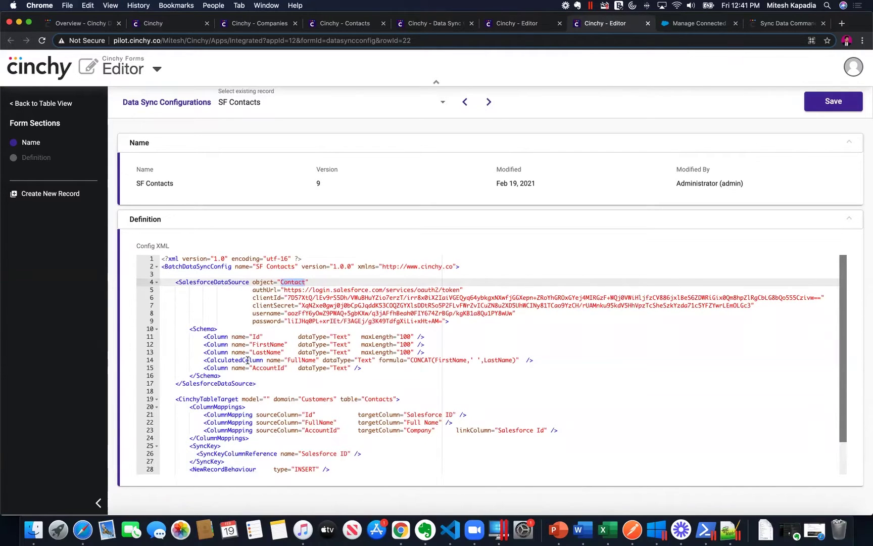
click(259, 337)
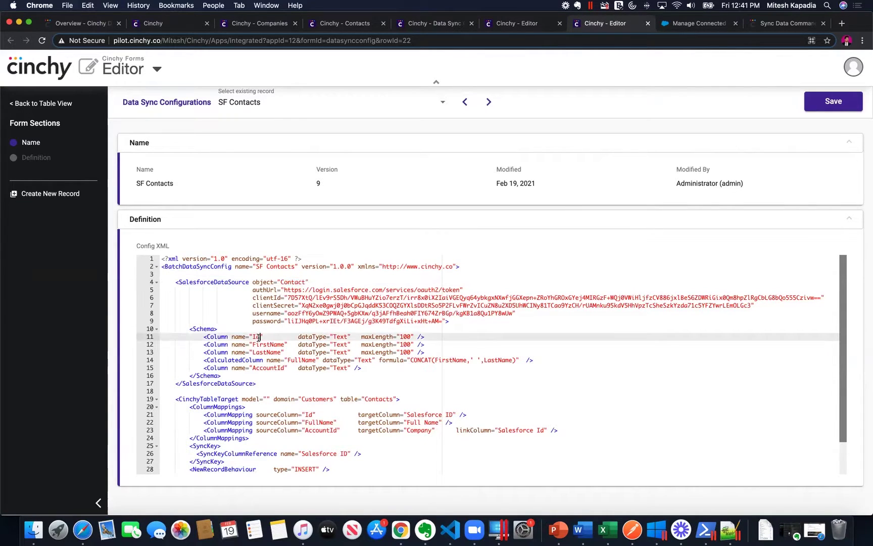
double_click(261, 344)
double_click(263, 352)
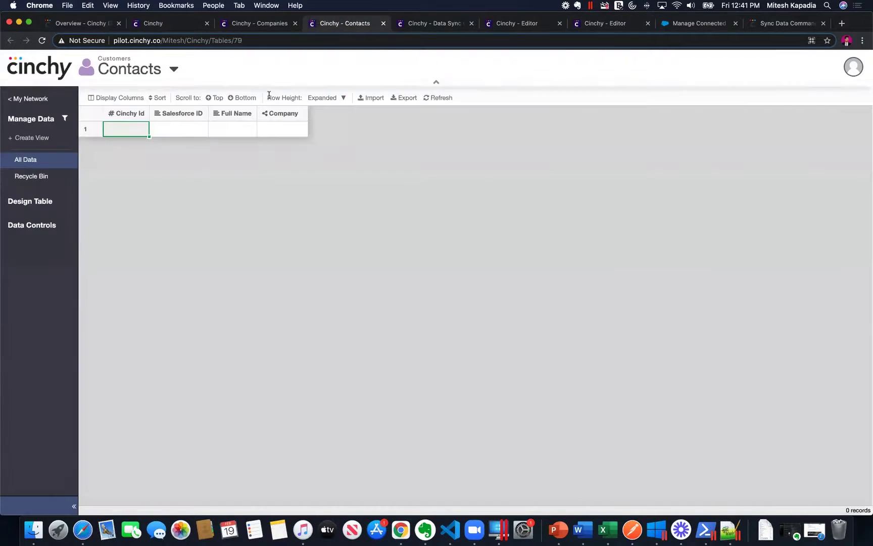
Trace the calculated FullName column to the Full Name target column in the Contacts table.
click(341, 23)
click(618, 23)
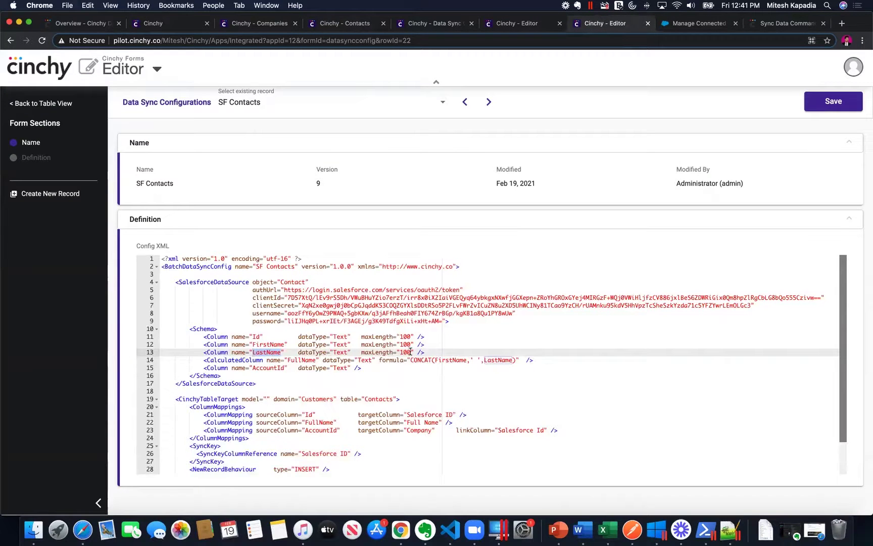
scroll(399, 363, down, 2)
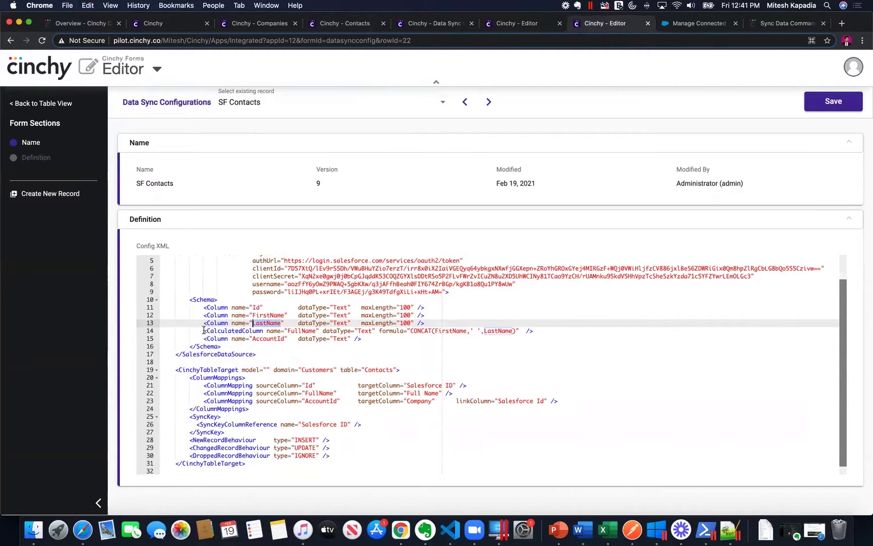
drag(204, 331, 410, 330)
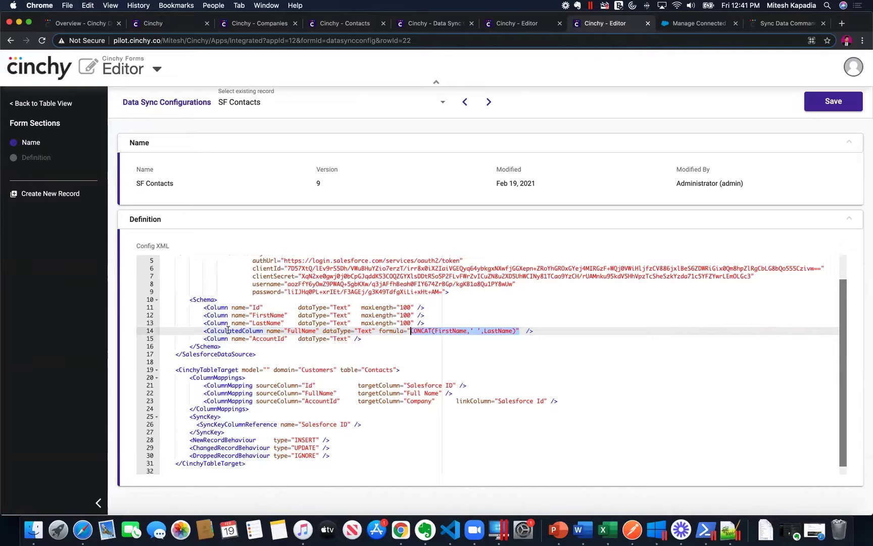
double_click(301, 330)
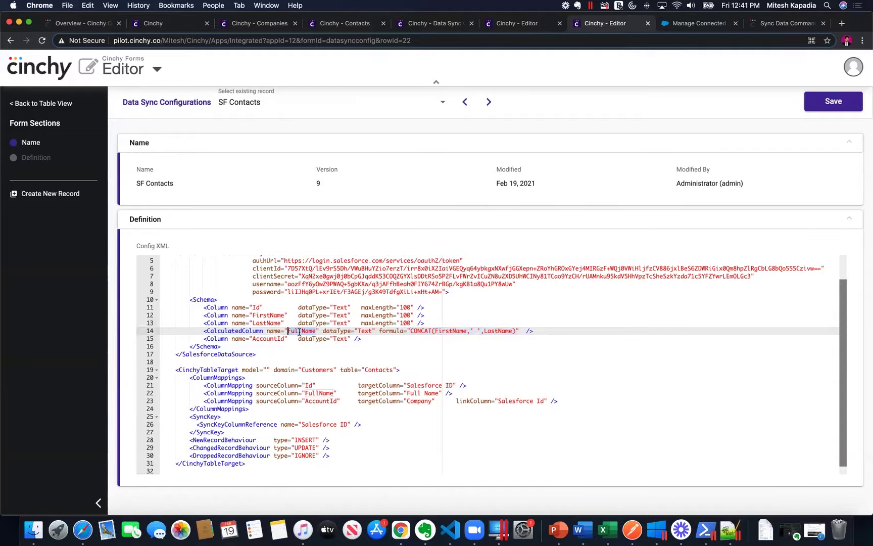
double_click(318, 393)
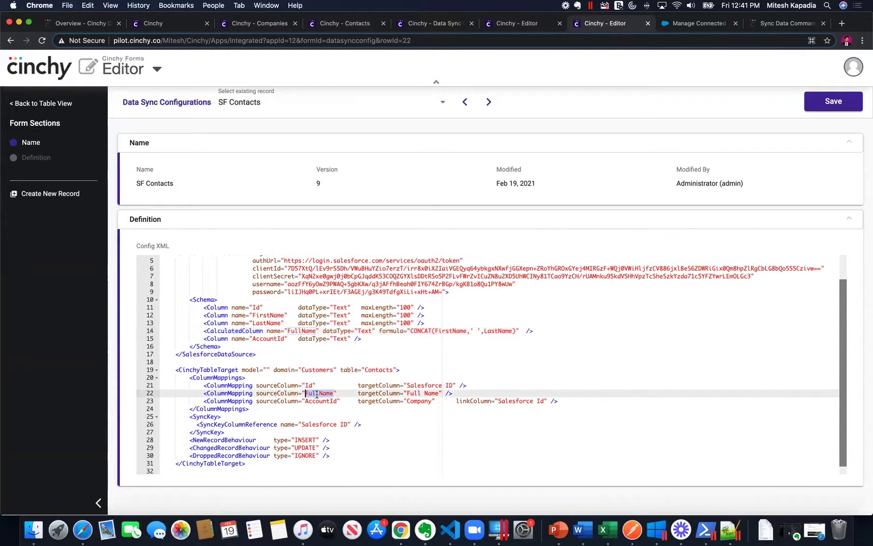
click(442, 394)
key(End)
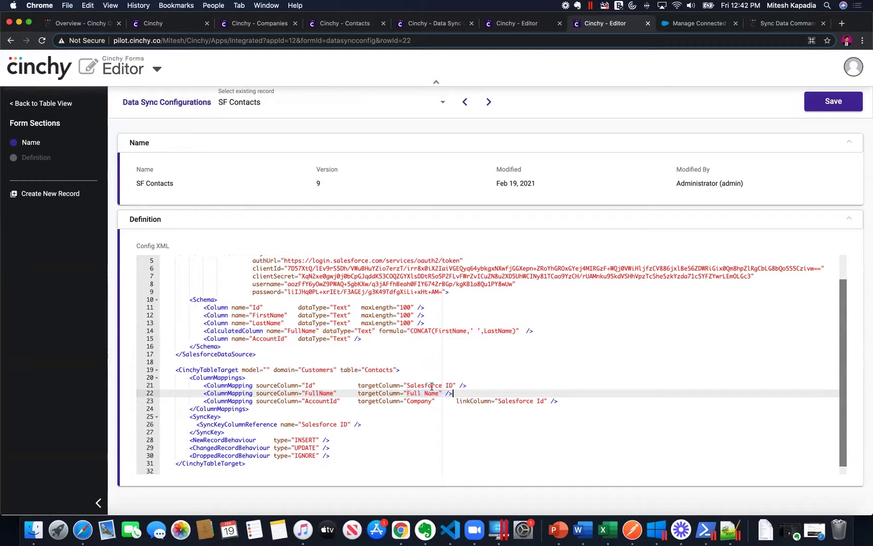
double_click(379, 369)
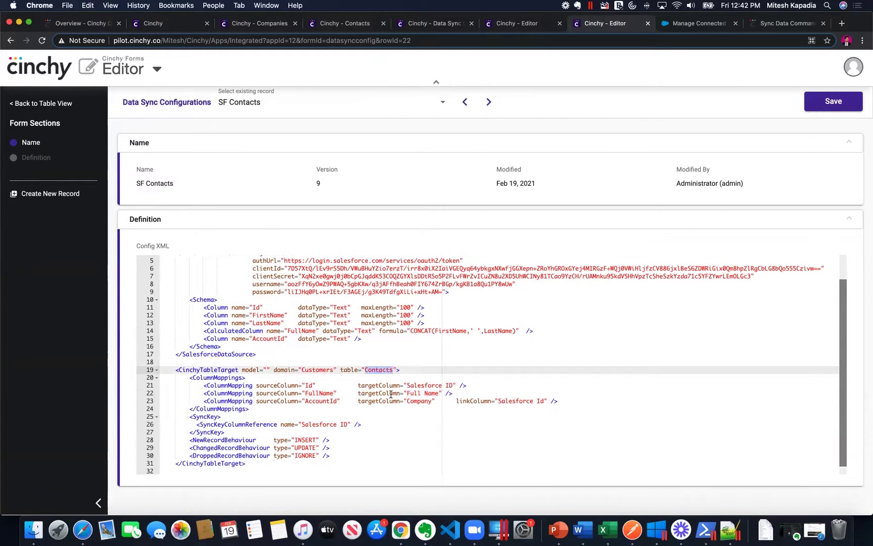
Trace the AccountId schema column to its Company target column mapping.
click(356, 337)
drag(355, 337, 203, 339)
double_click(262, 338)
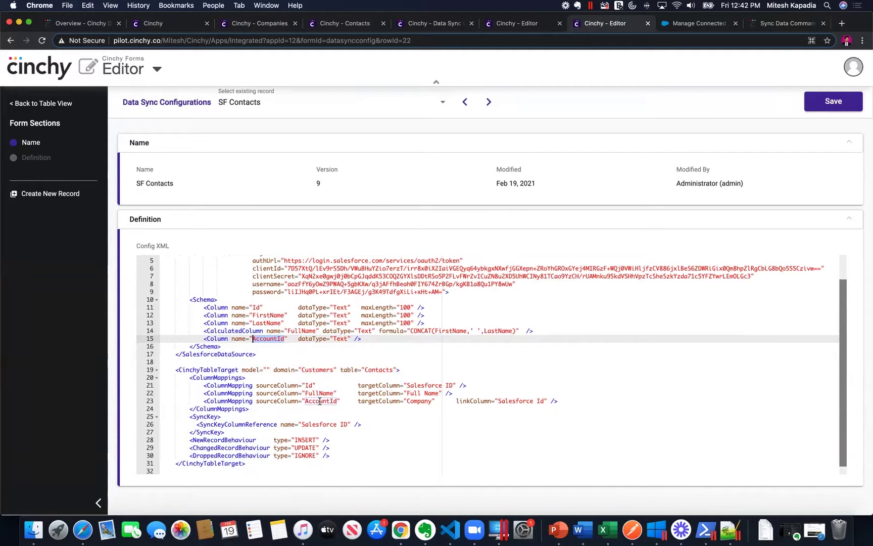
double_click(319, 401)
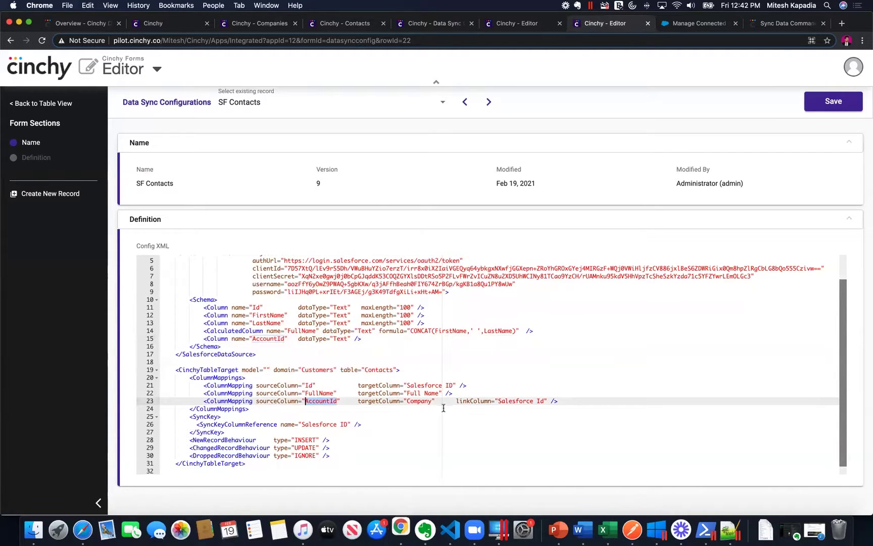
double_click(420, 401)
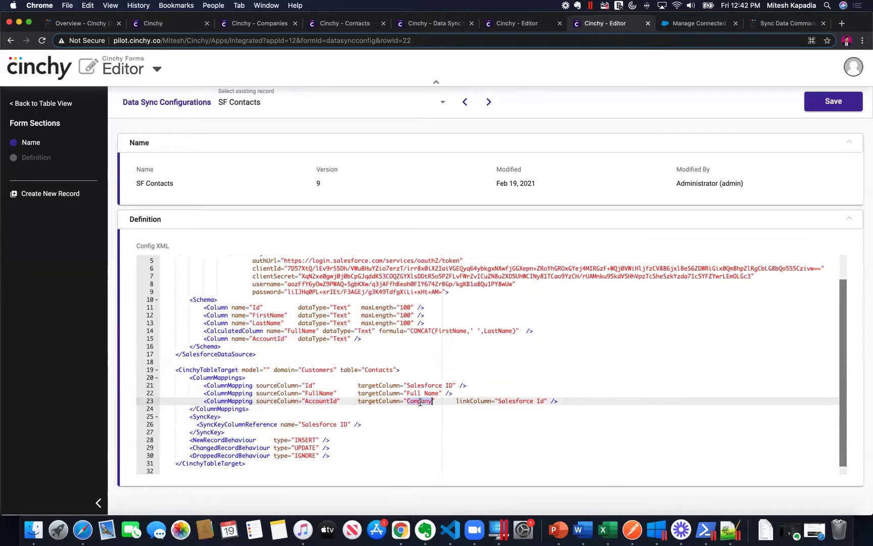
Show that AccountId links to the Company column via the Salesforce Id link column.
click(338, 25)
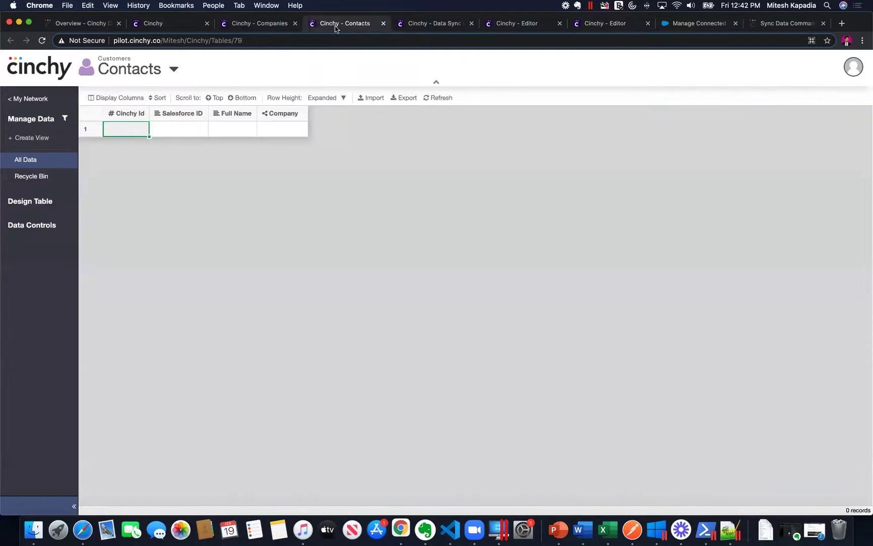
click(608, 27)
drag(551, 401, 469, 398)
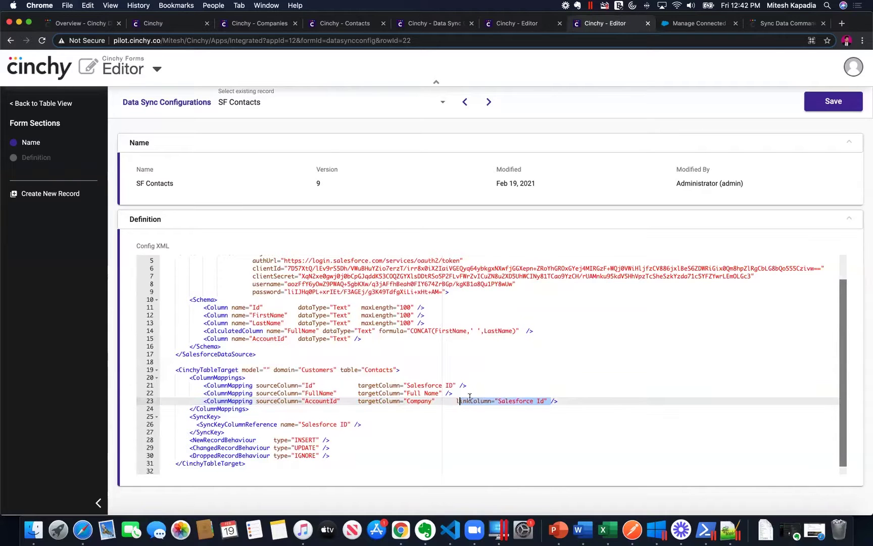
double_click(517, 400)
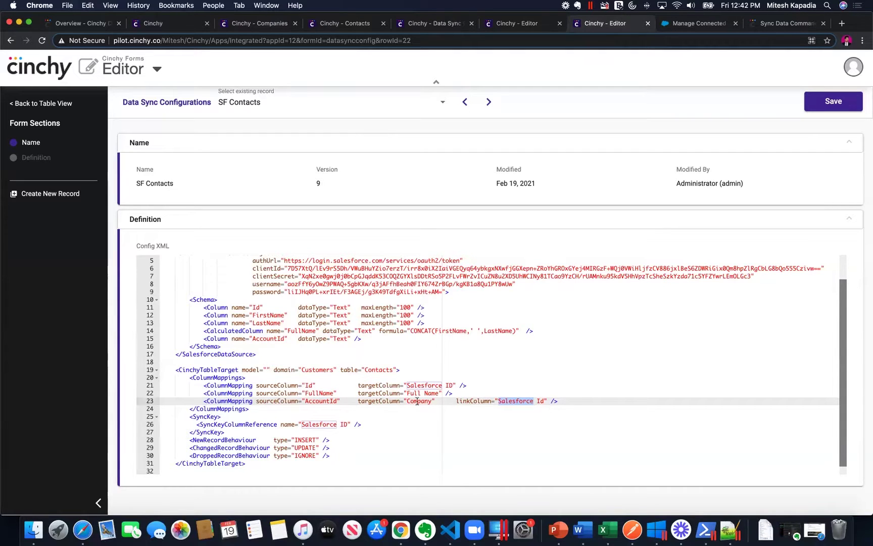
double_click(321, 400)
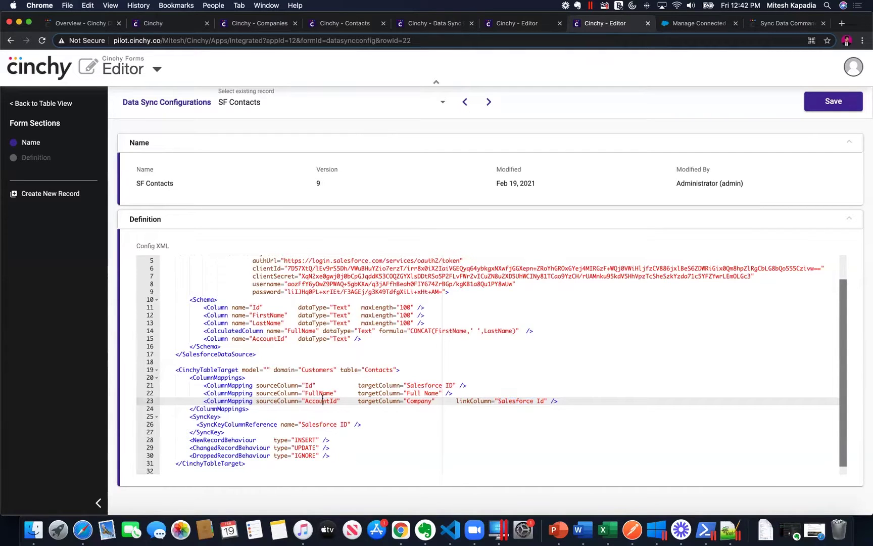
click(570, 402)
Select the record behaviour lines: new INSERT, changed UPDATE, dropped IGNORE.
click(354, 451)
key(shift+Home)
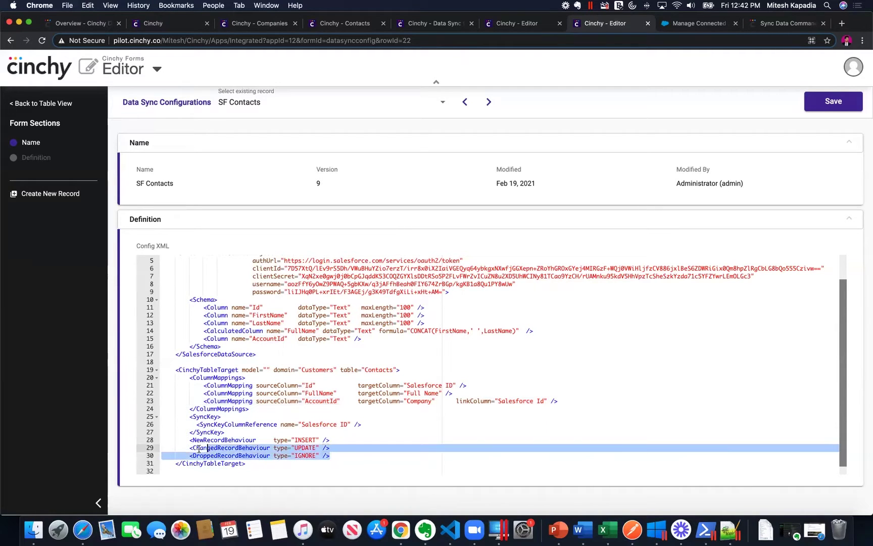
key(shift+Up)
key(shift+Up)
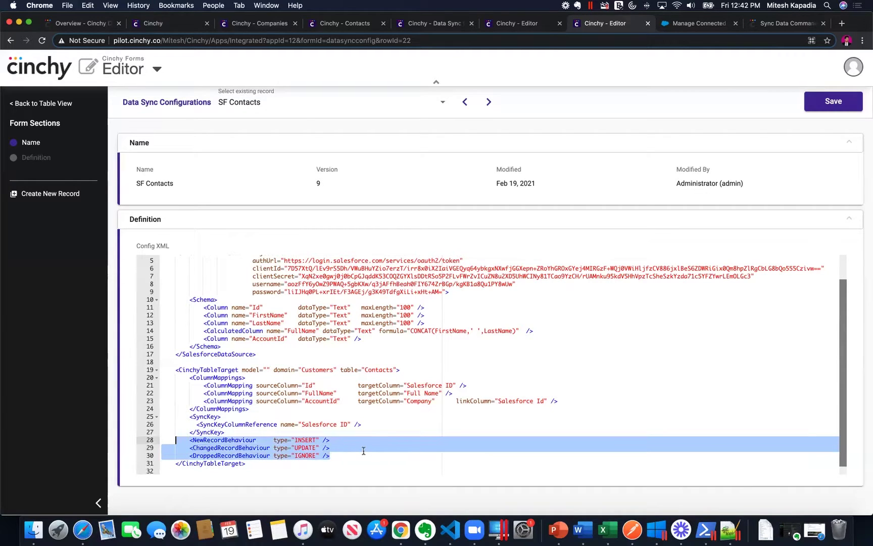
click(363, 449)
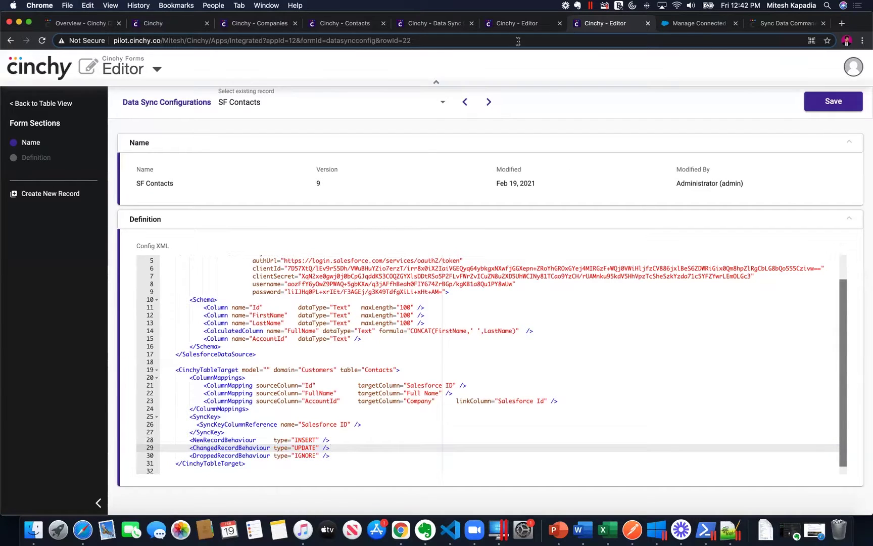
Confirm Companies is still empty and paste the full Cinchy.CLI syncdata command into PowerShell.
click(515, 25)
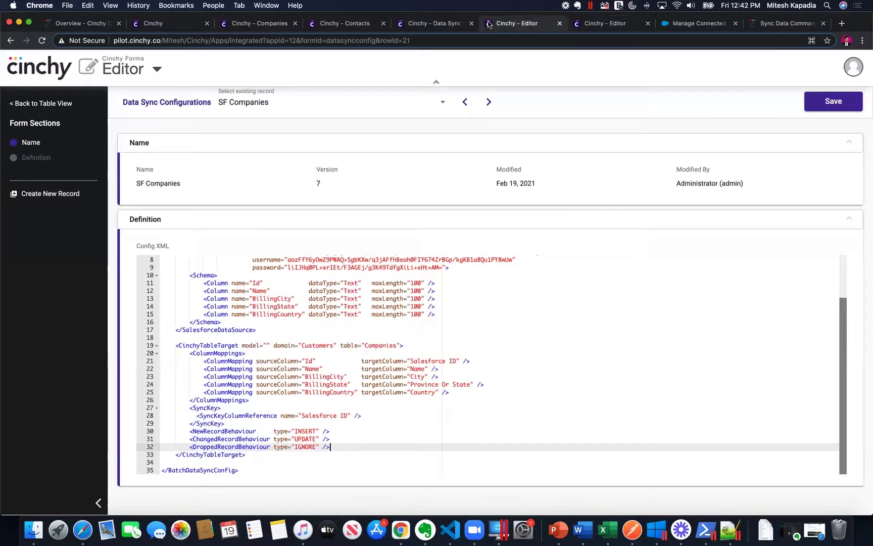
click(257, 25)
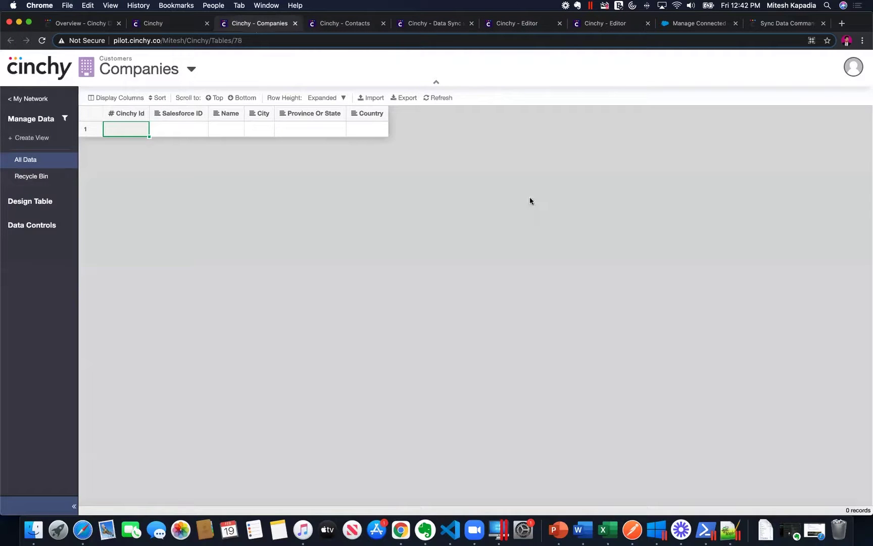
key(ctrl+Right)
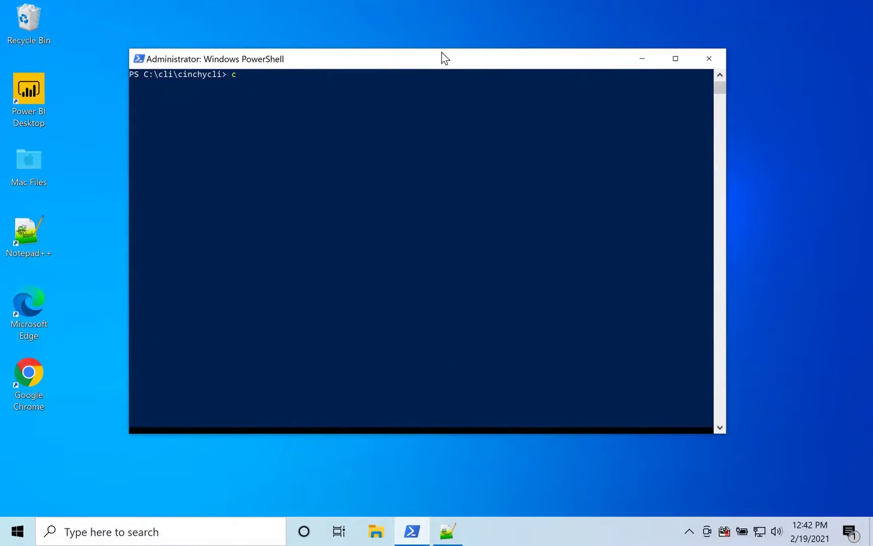
key(BackSpace)
text(.\Cinchy.CLI syncdata -s "pilot.cinchy.co/Mitesh/Cinchy/" -u "admin" -p "q9mewaVYWwks/mzpKg1/qrYPmMtluRKzMrrb6+g2MNM=" -m "cinchy" -f "SF Companies" -d "c:\DataSyncs\temp")
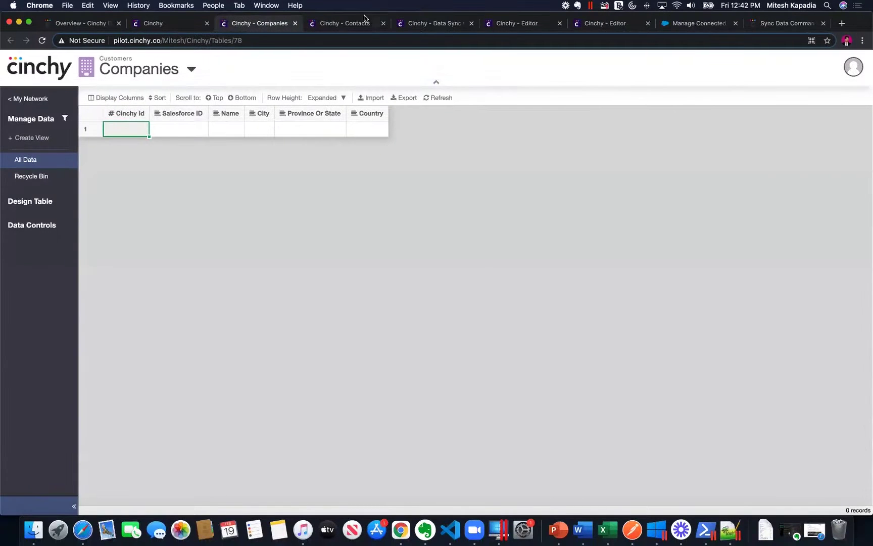
Scroll the SF Companies configuration XML back to its first line showing the config name.
click(521, 24)
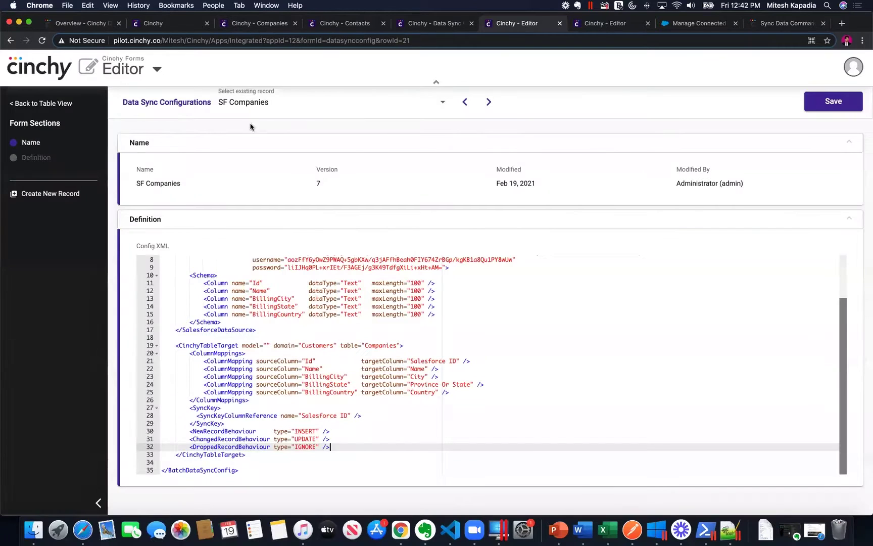
scroll(371, 285, up, 3)
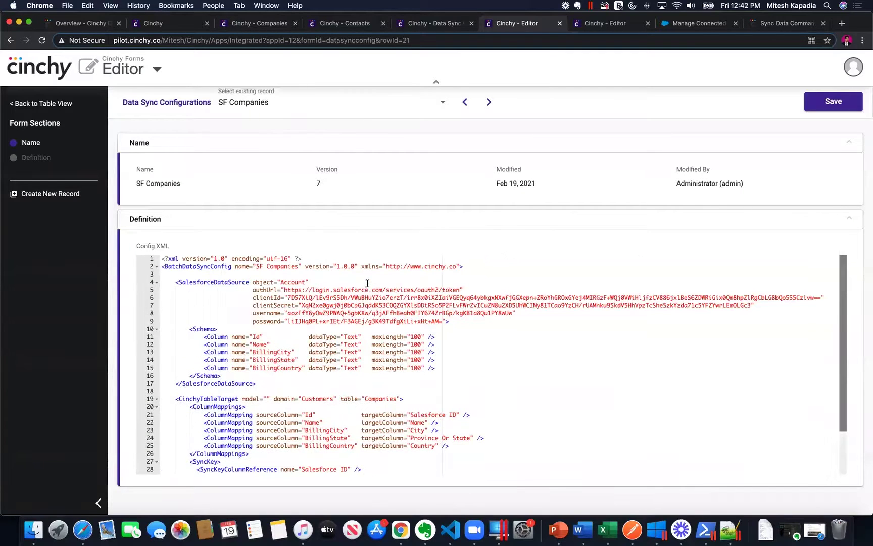
click(276, 265)
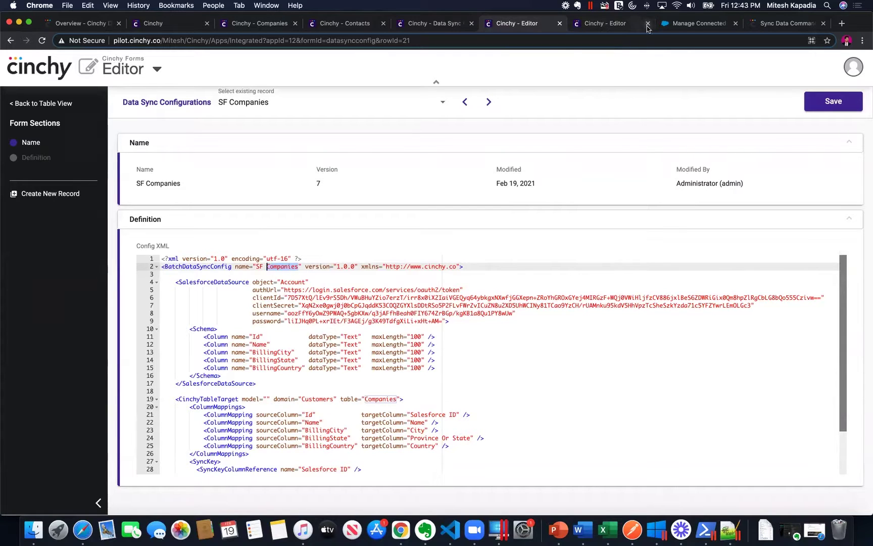
Read through the Options table on the Sync Data Command documentation page.
click(772, 23)
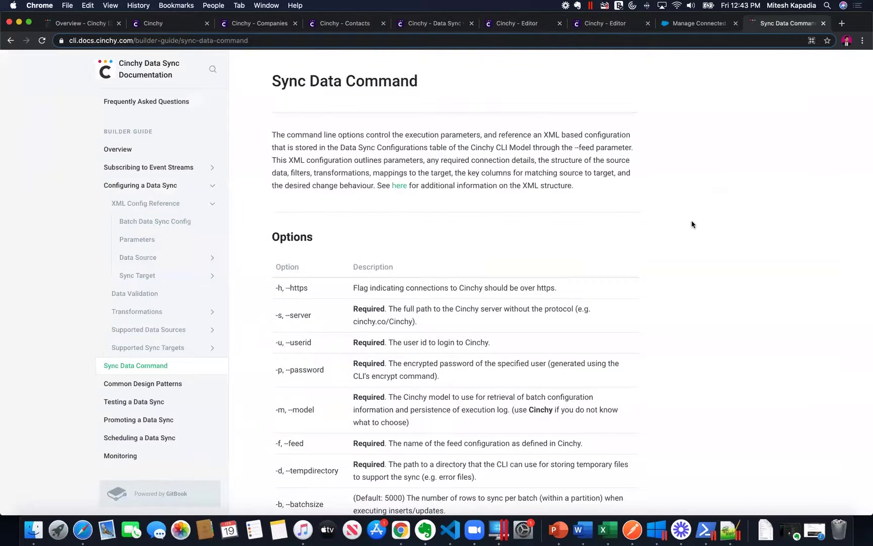
scroll(678, 263, down, 2)
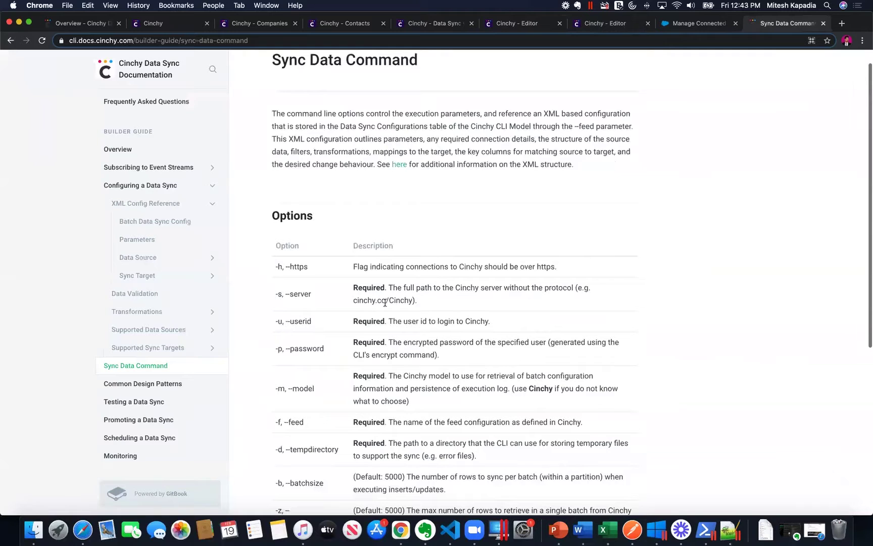
scroll(360, 327, down, 5)
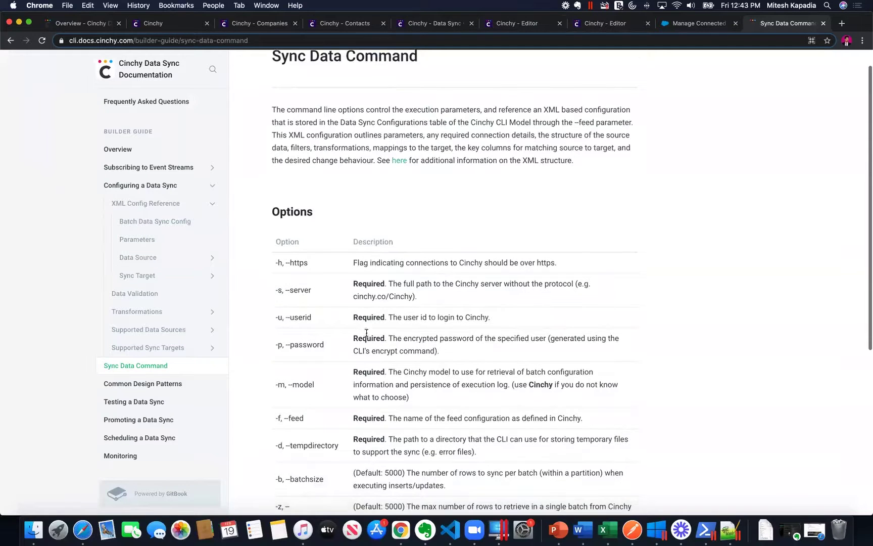
scroll(381, 343, down, 2)
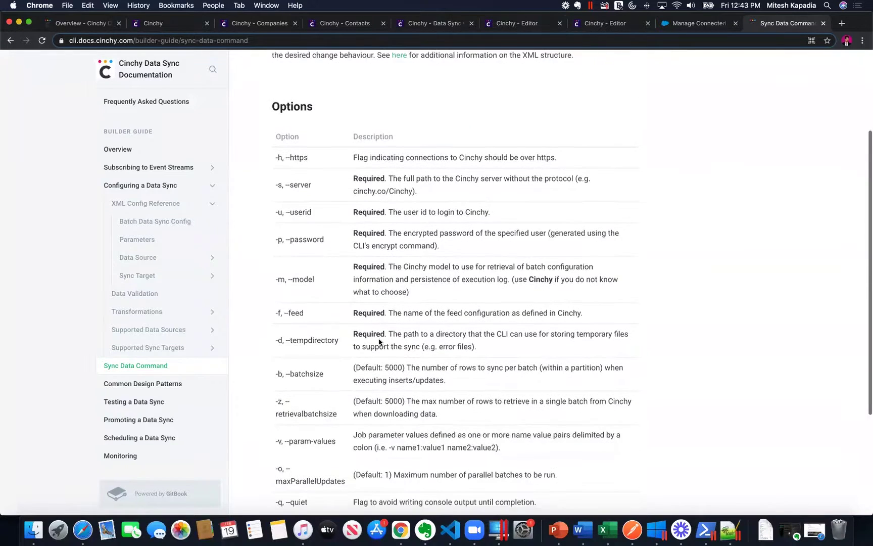
scroll(372, 314, down, 1)
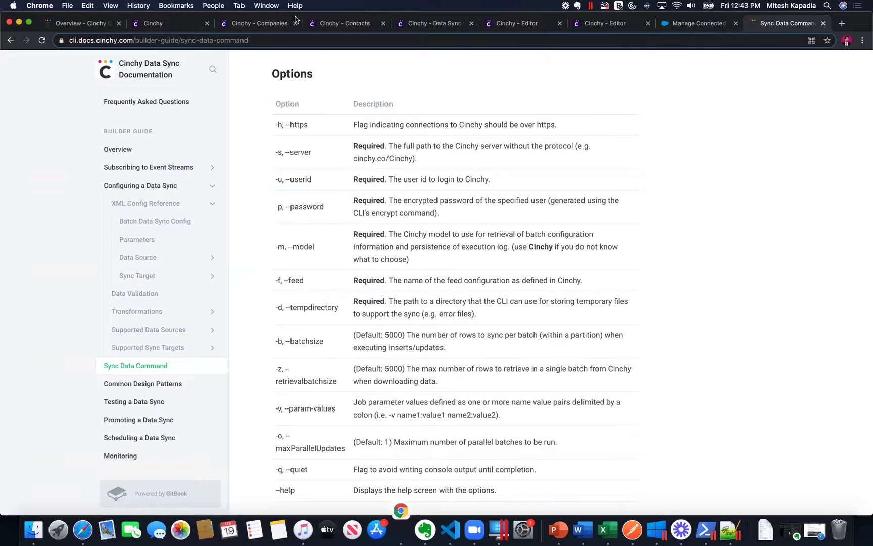
click(260, 23)
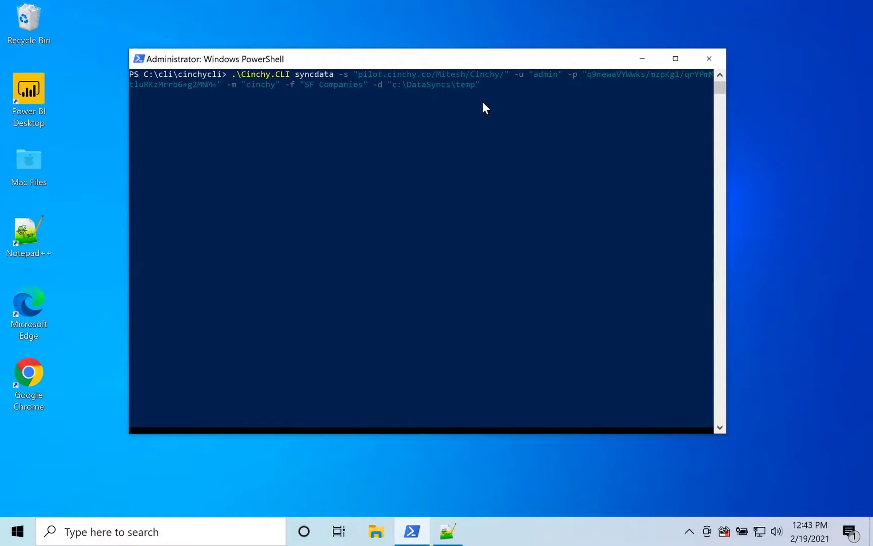
Run .\Cinchy.CLI syncdata -f "SF Companies", creating 436 of 436 records.
key(Return)
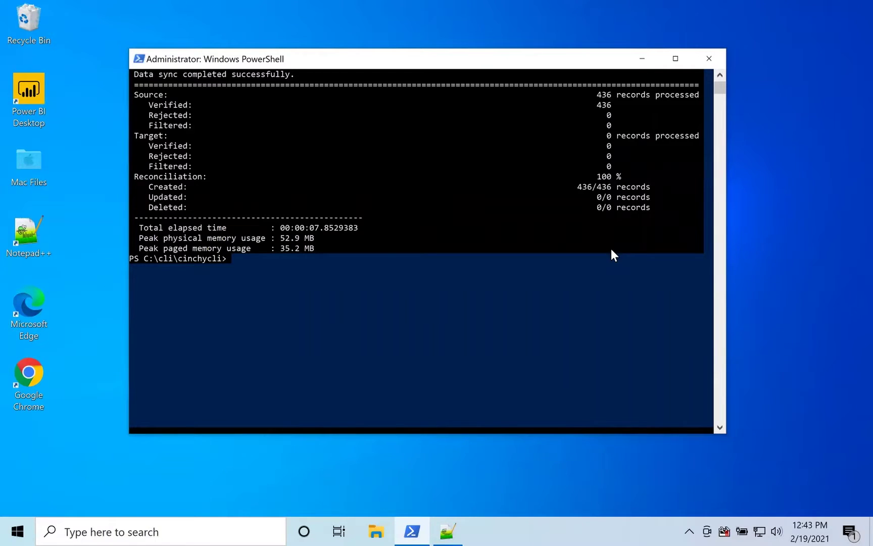
key(ctrl+Left)
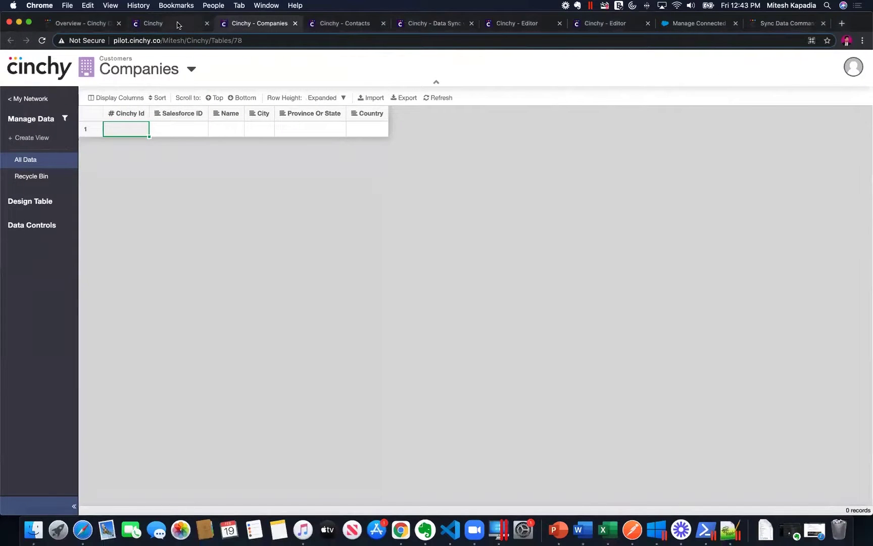
Refresh Companies to show its 436 synced records, then check the still-empty Contacts table.
click(437, 99)
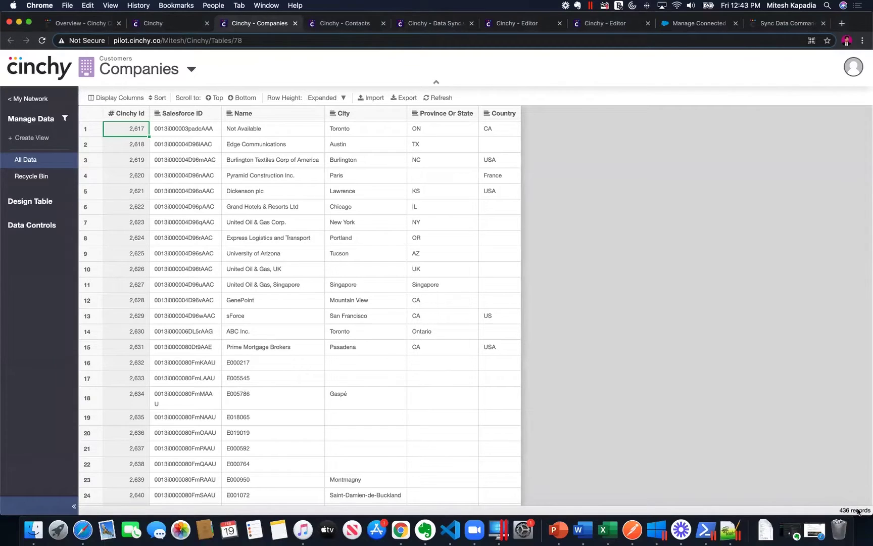
click(331, 25)
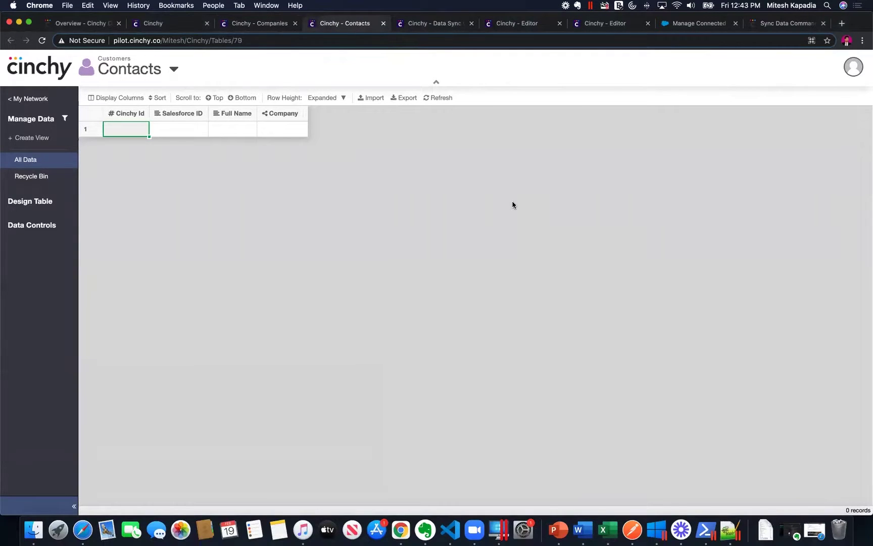
key(ctrl+Right)
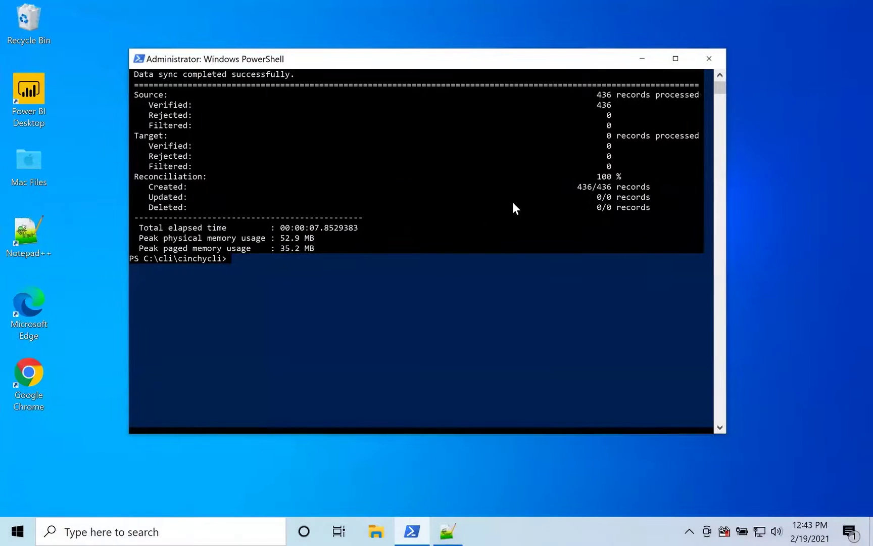
Rerun the recalled syncdata command for SF Contacts, creating 587 of 587 records.
key(Up)
key(Up)
key(Down)
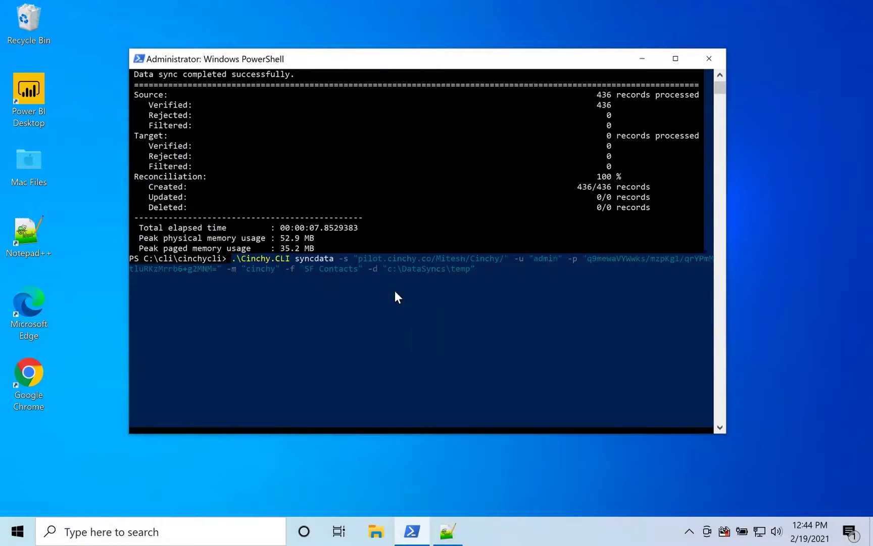
key(Return)
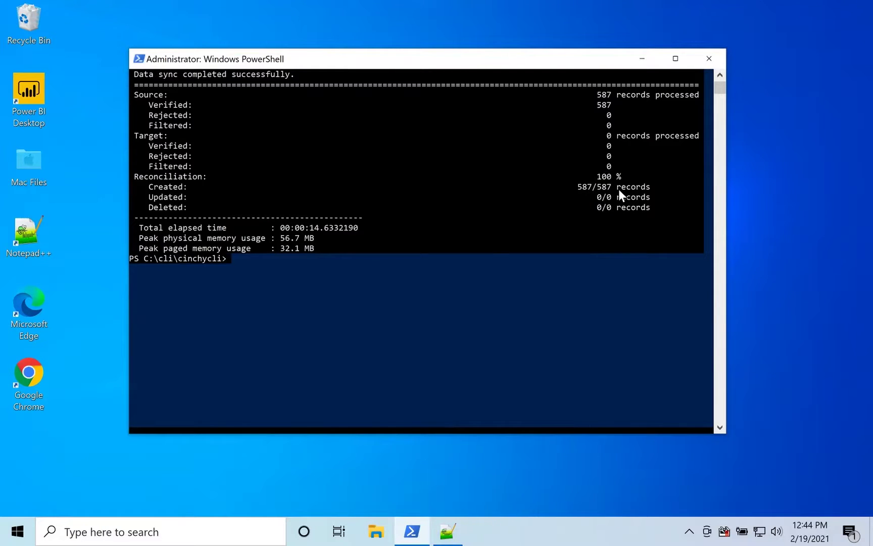
key(ctrl+Left)
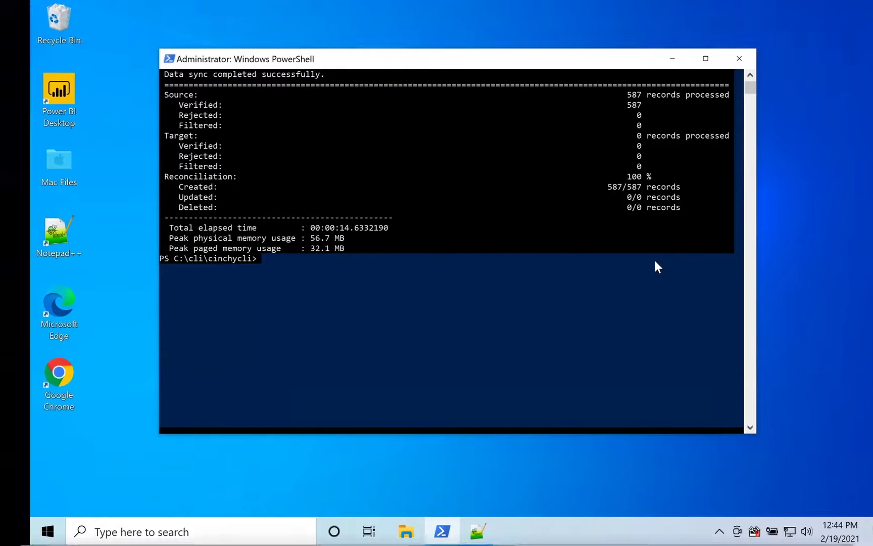
Refresh Contacts to show the 587 synced records and check a contact's Intel Corporation company link.
click(442, 98)
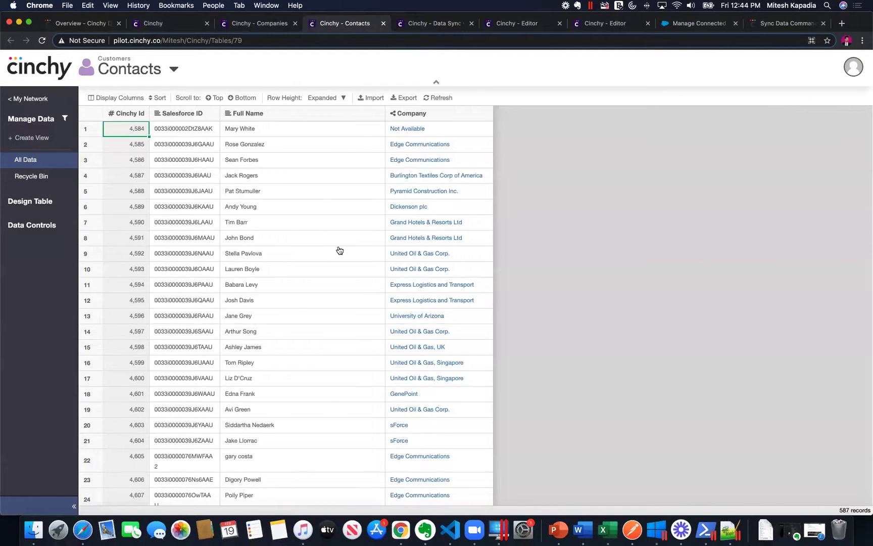
scroll(338, 250, down, 10)
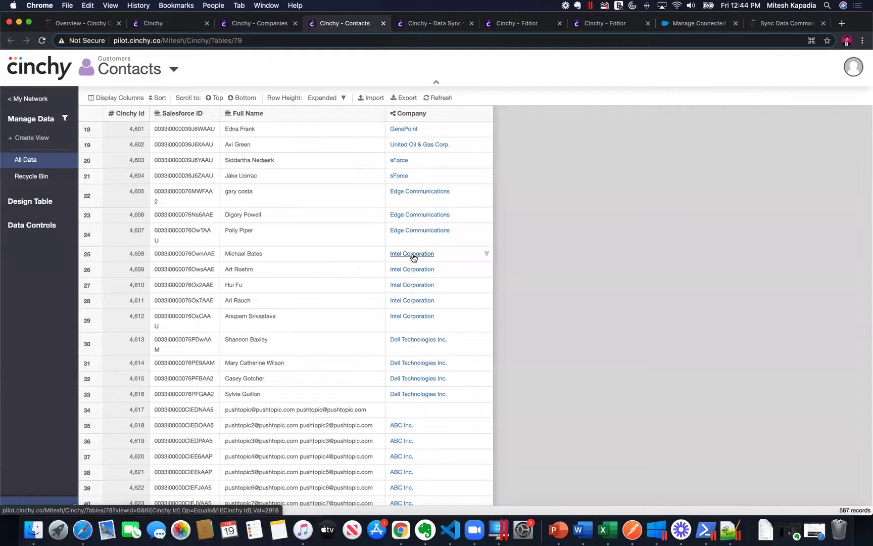
click(413, 253)
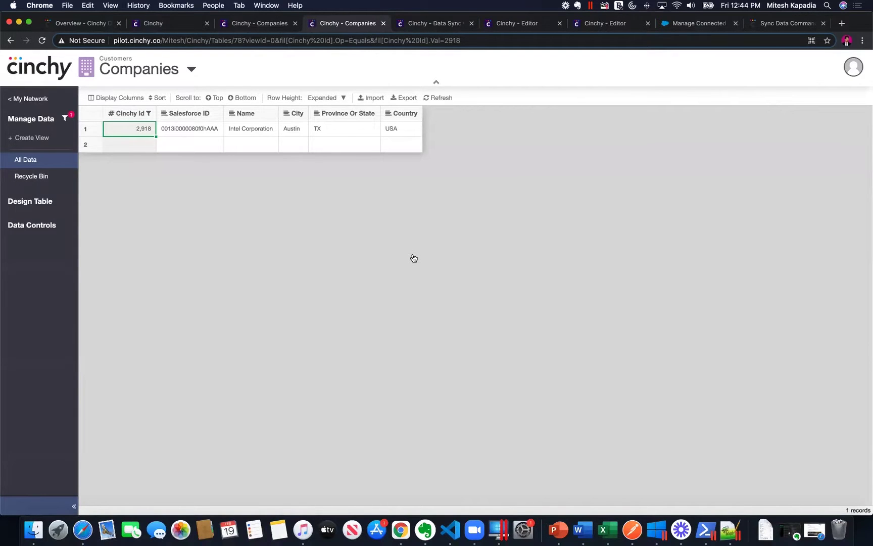
key(super+bracketleft)
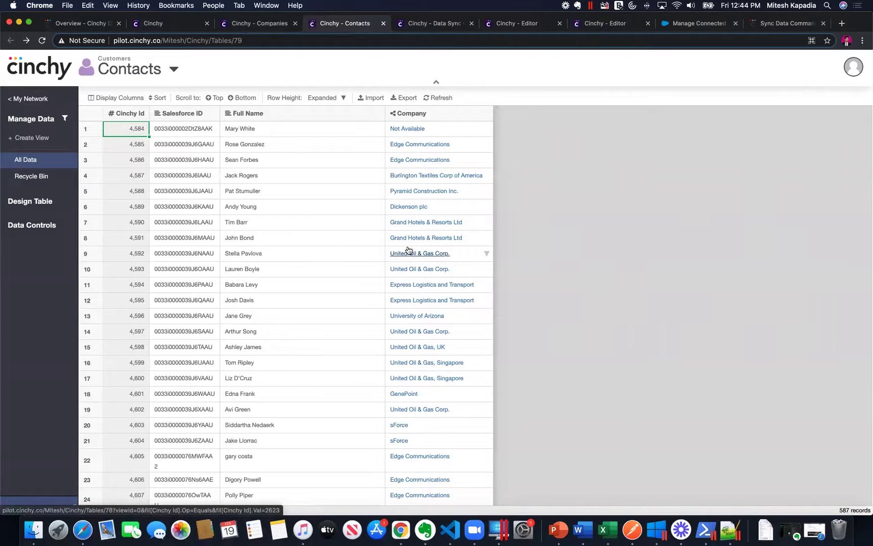
Go via the My Network home to the Data Sync Configurations table listing SF Companies and SF Contacts.
click(160, 27)
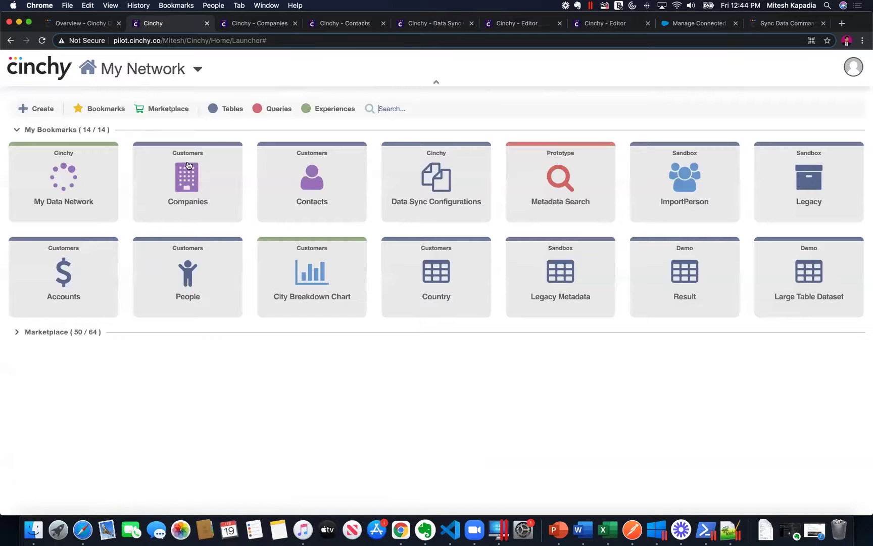
click(434, 26)
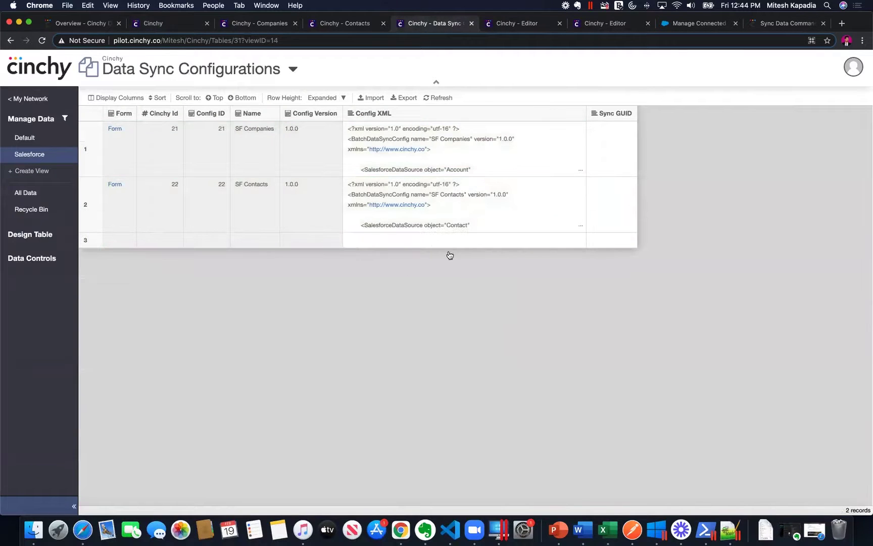